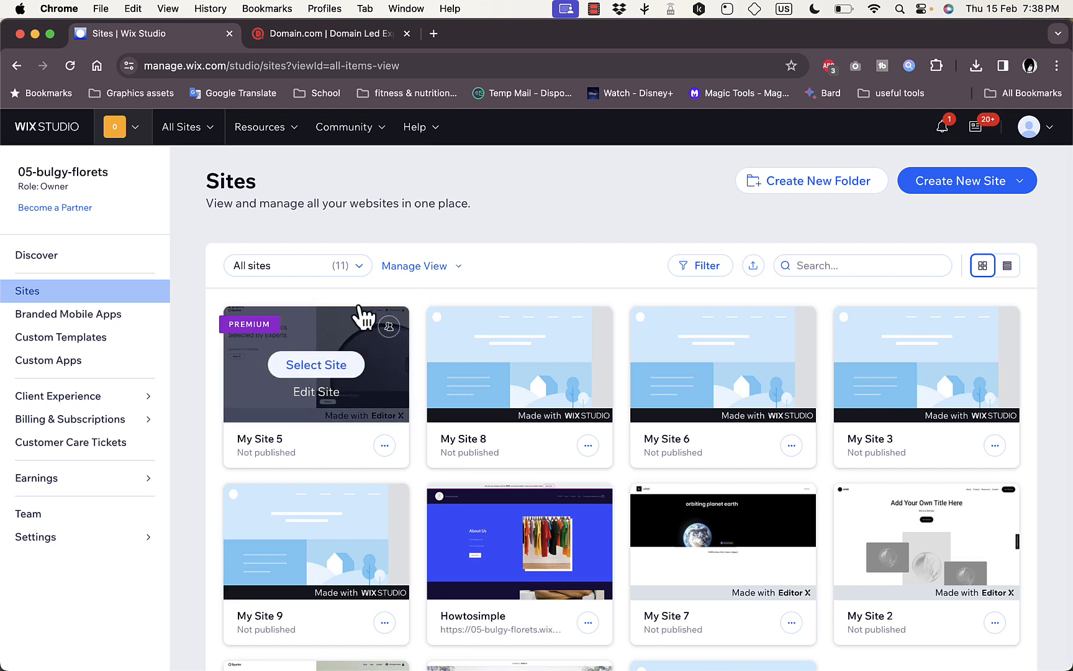
pyautogui.moveTo(309, 414)
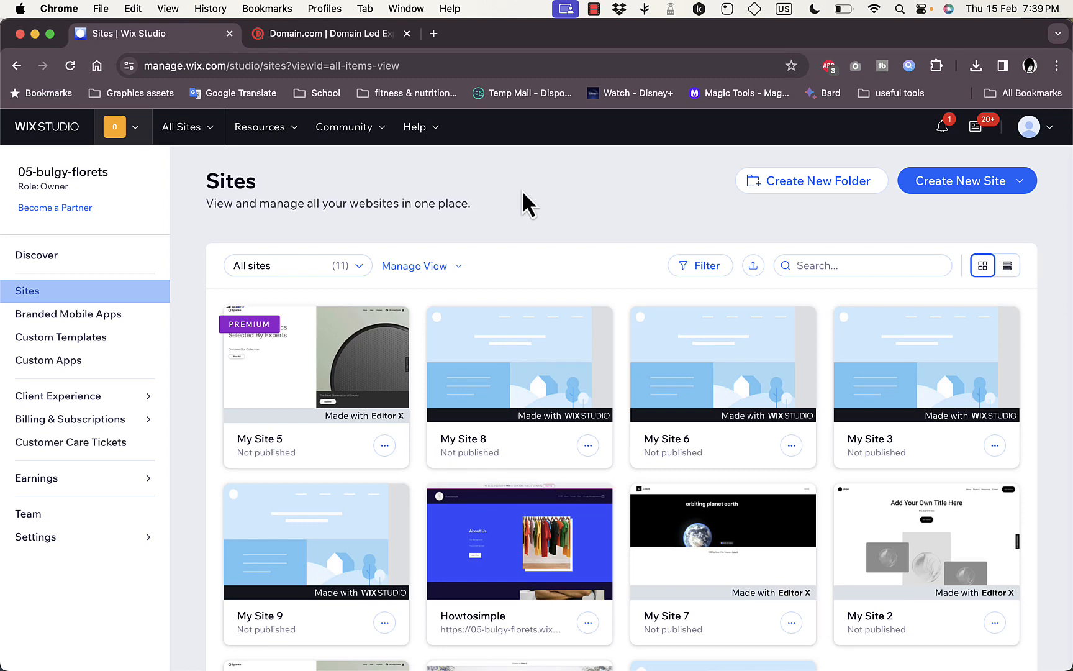
pyautogui.scroll(-3, 522, 189)
pyautogui.scroll(3, 522, 189)
pyautogui.moveTo(313, 357)
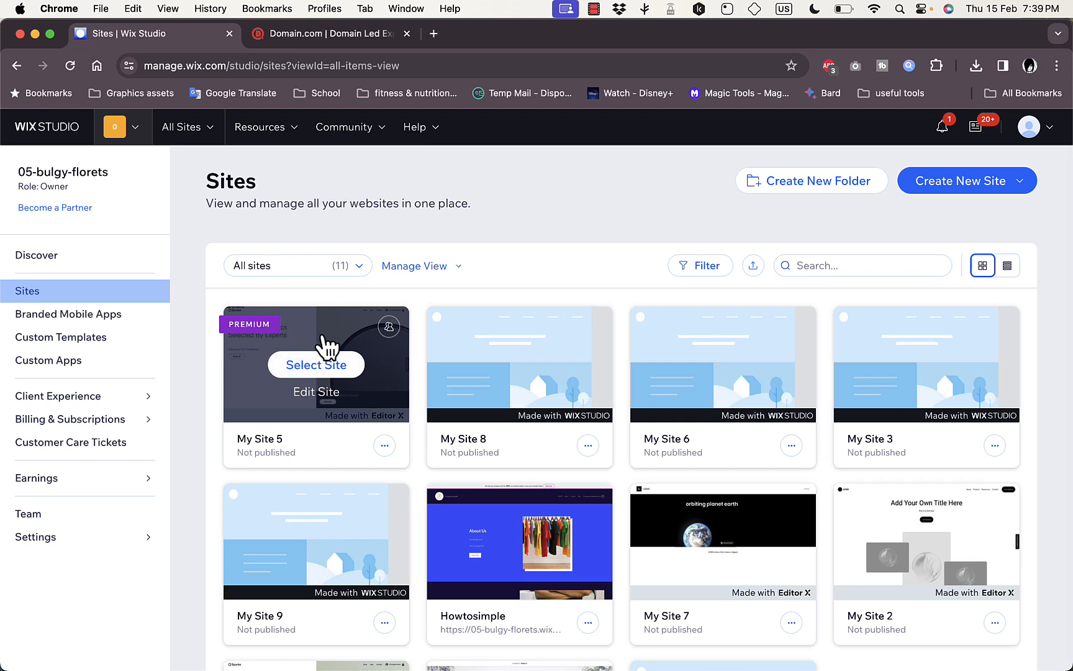
# Switch to Domain.com and view the summary page of the howtosimple.space domain
pyautogui.click(328, 36)
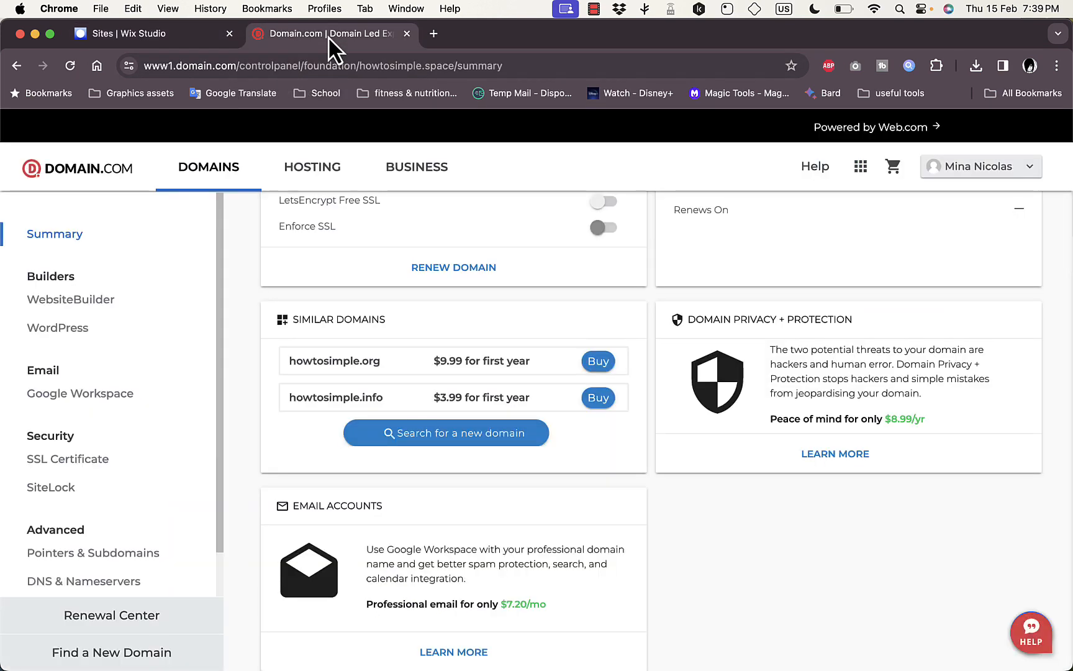
pyautogui.scroll(10, 373, 248)
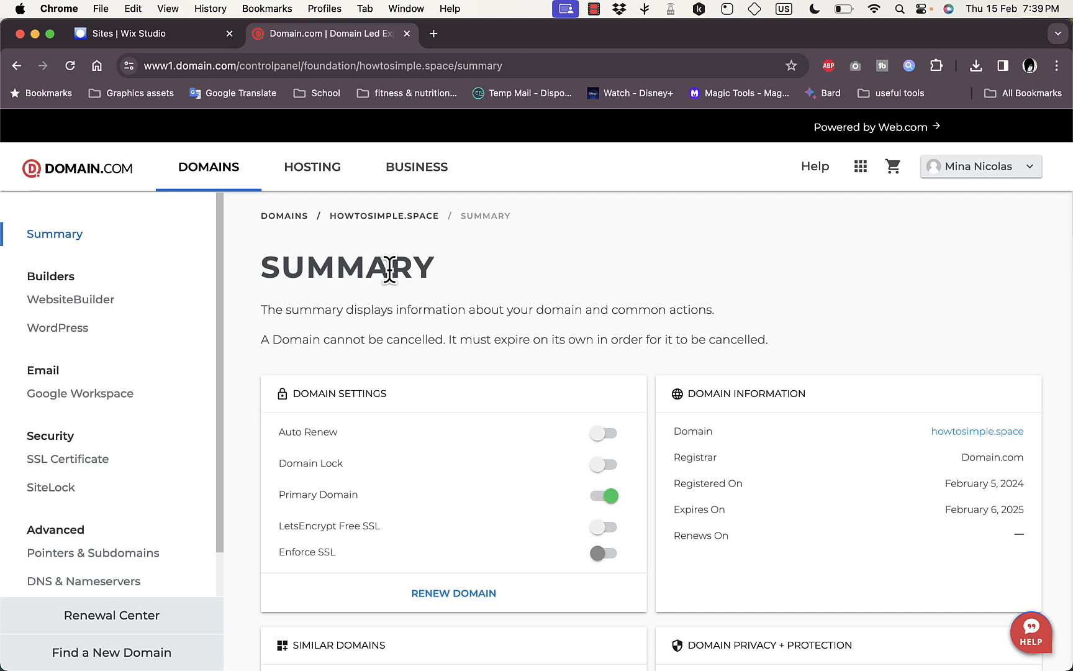
# Switch back to Wix Studio and open the Domains settings of My Site 5
pyautogui.click(141, 36)
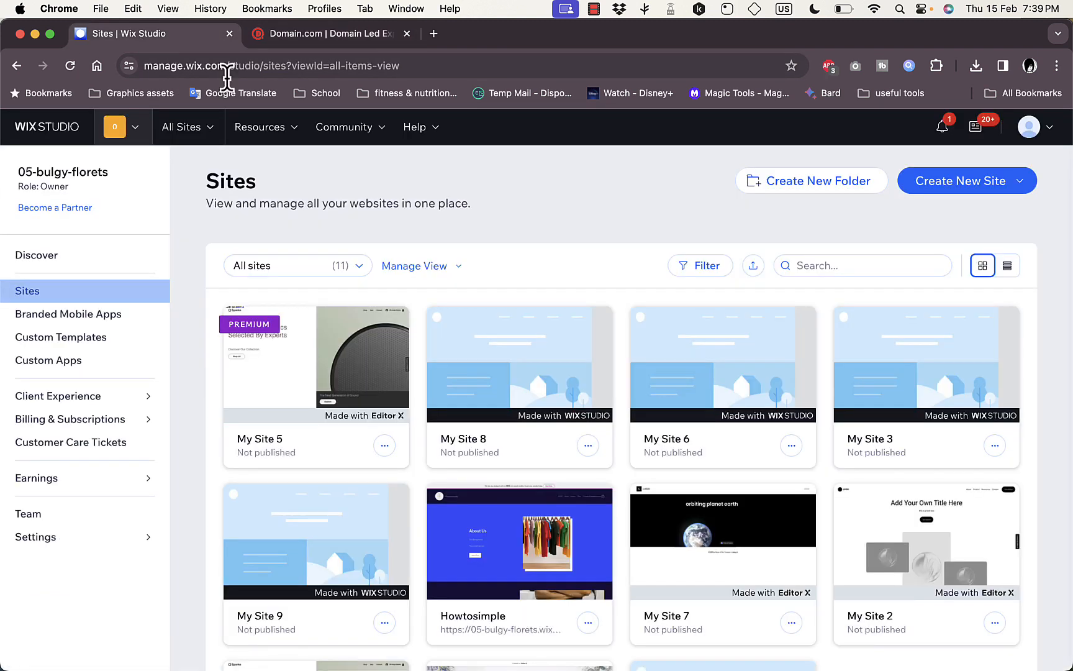
pyautogui.click(252, 400)
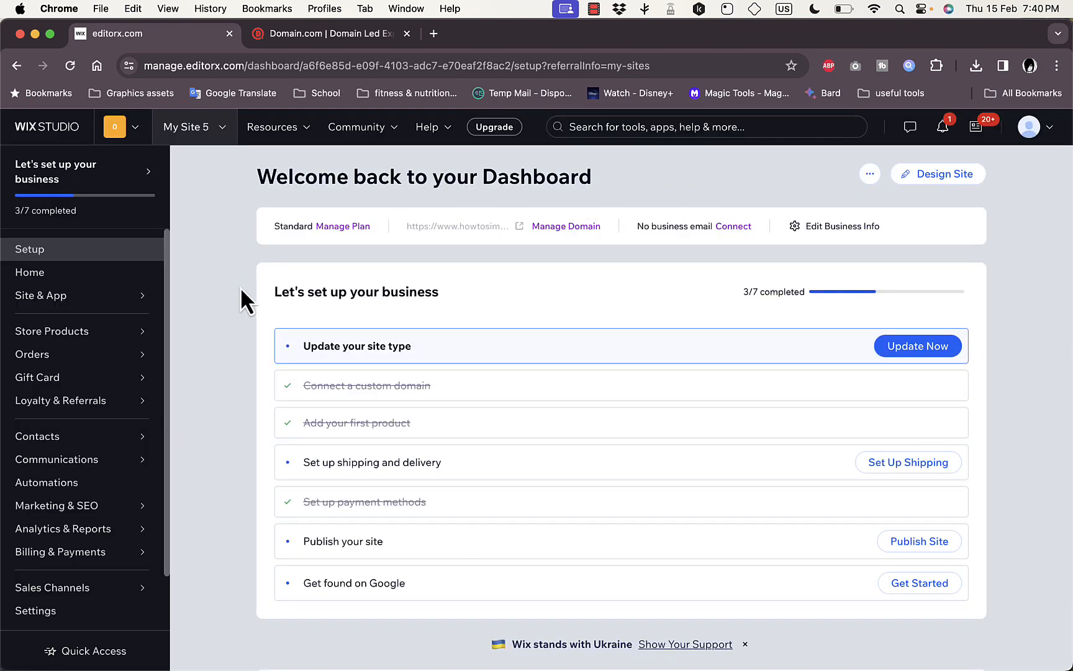
pyautogui.click(48, 618)
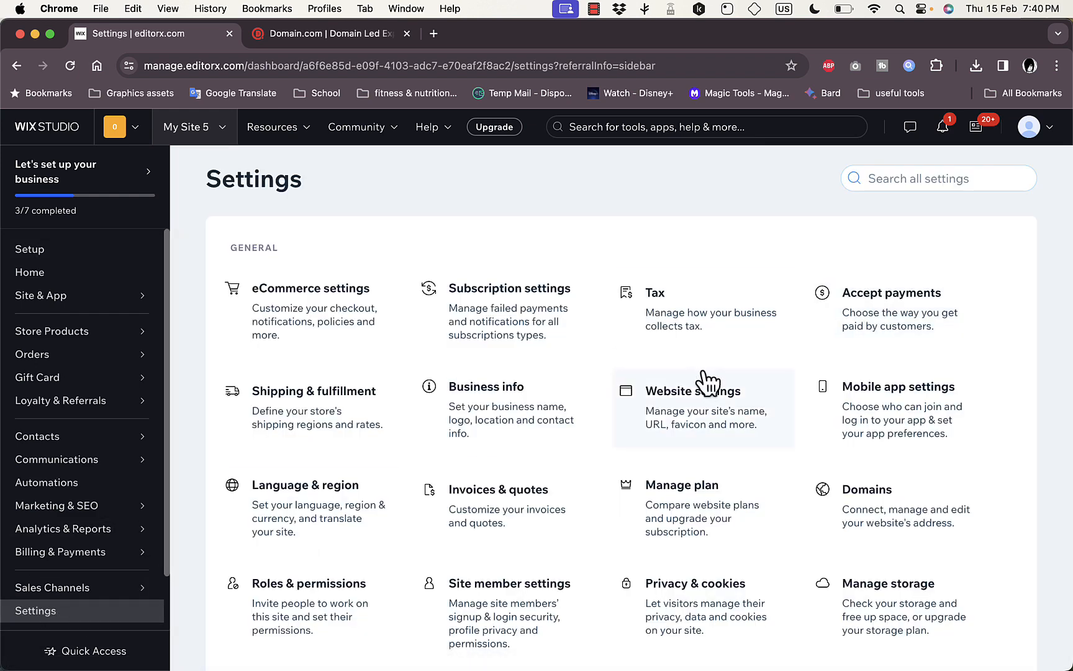
pyautogui.click(887, 504)
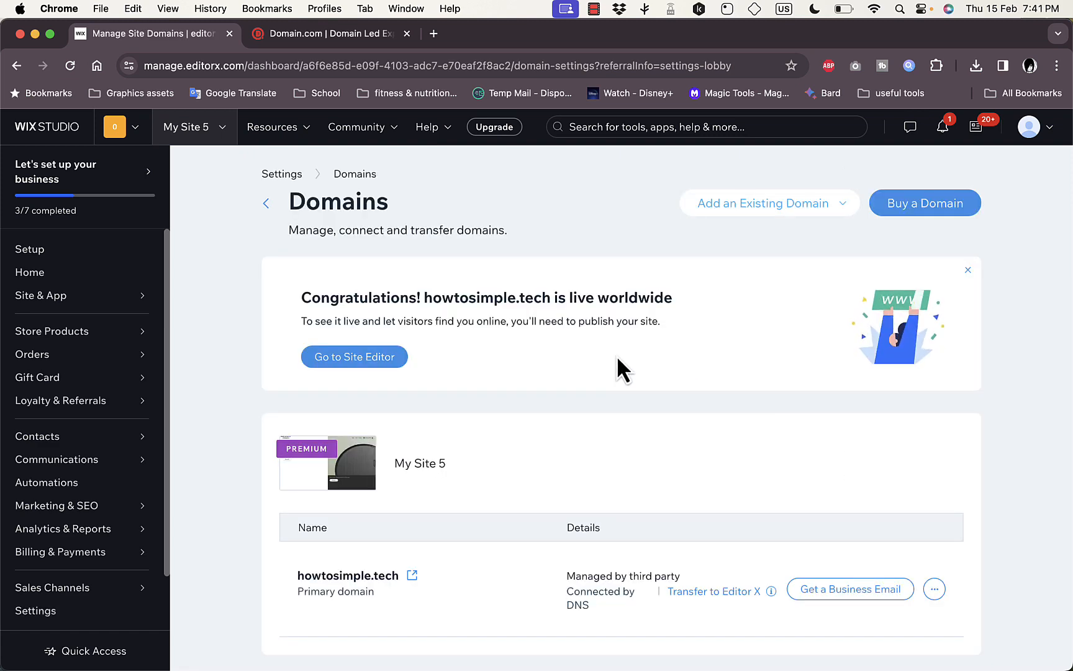
# Start buying a domain for My Site 5 and search for howtosimple.com
pyautogui.click(923, 208)
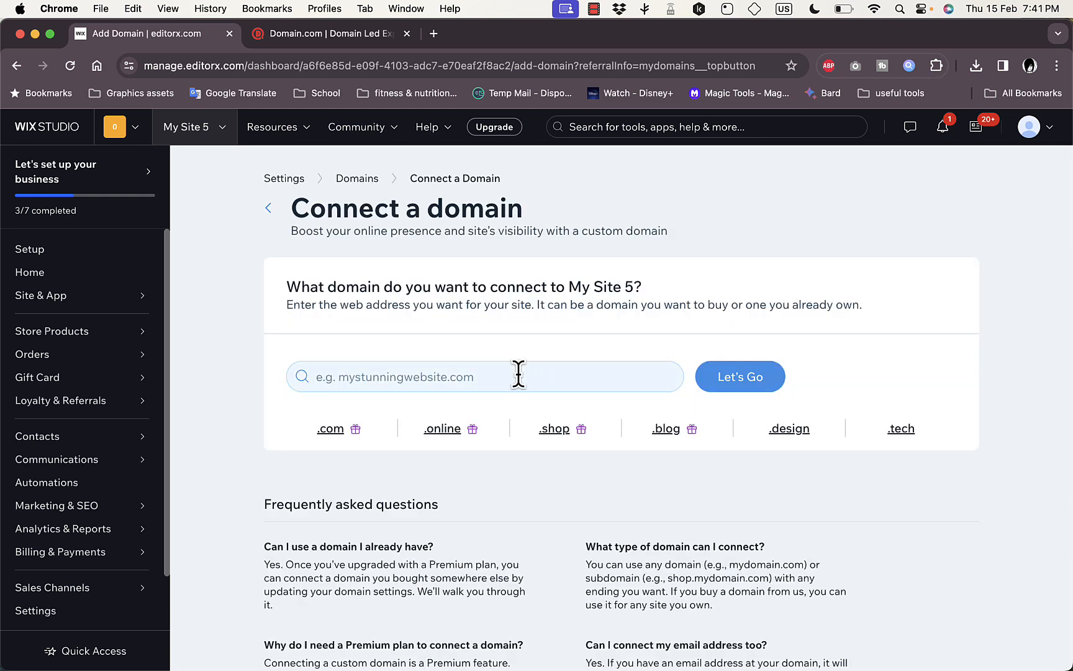
pyautogui.click(487, 374)
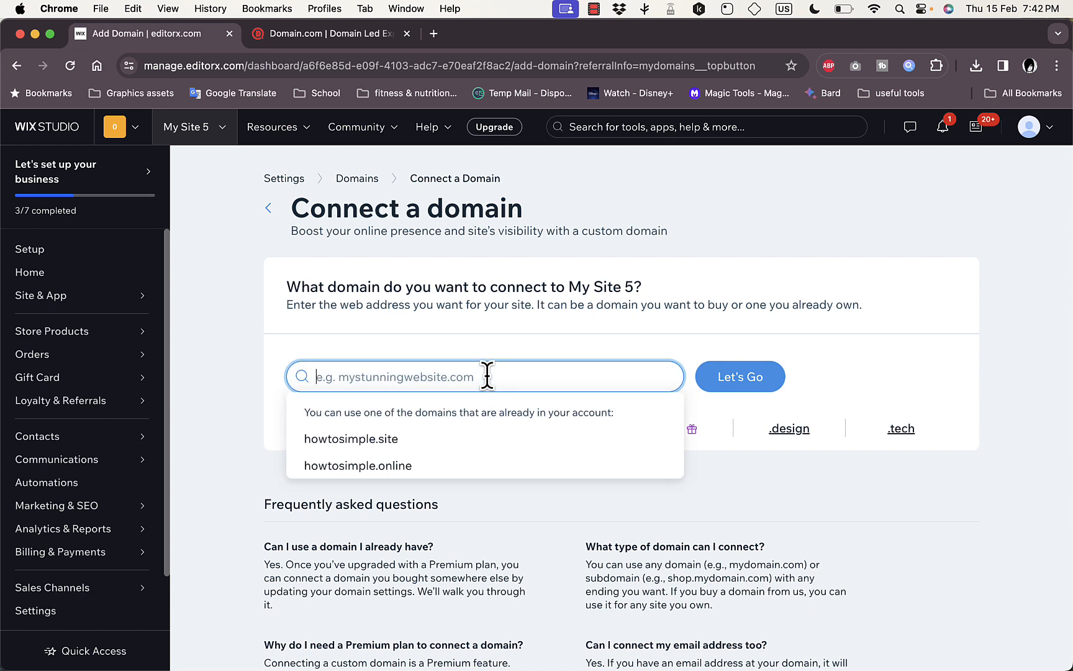
pyautogui.write('howto')
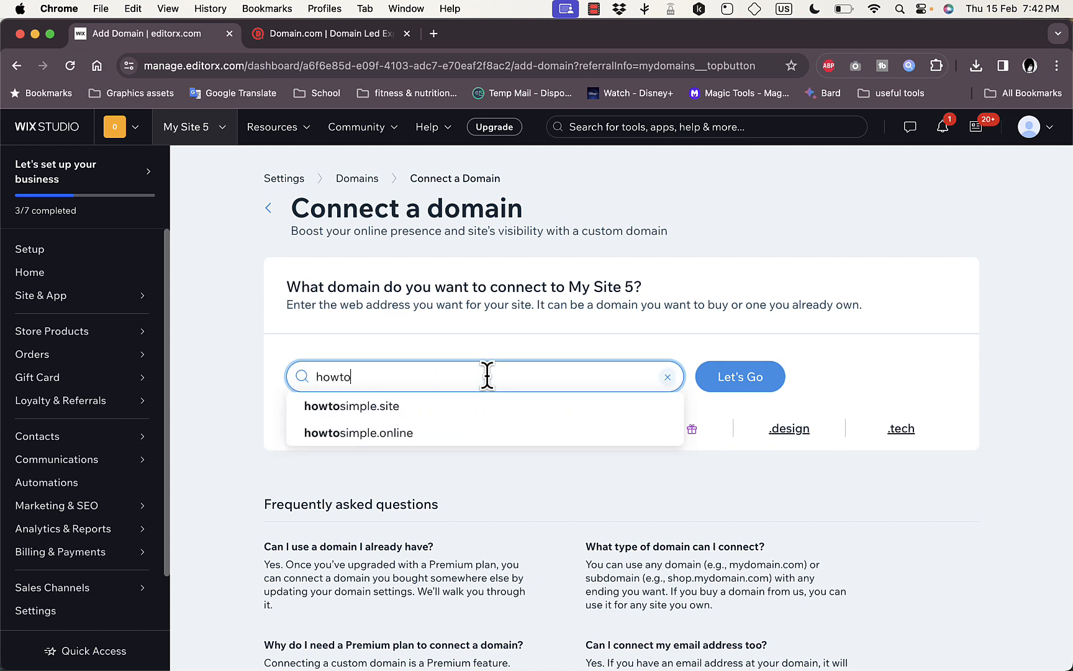
pyautogui.write('simple')
pyautogui.press('Return')
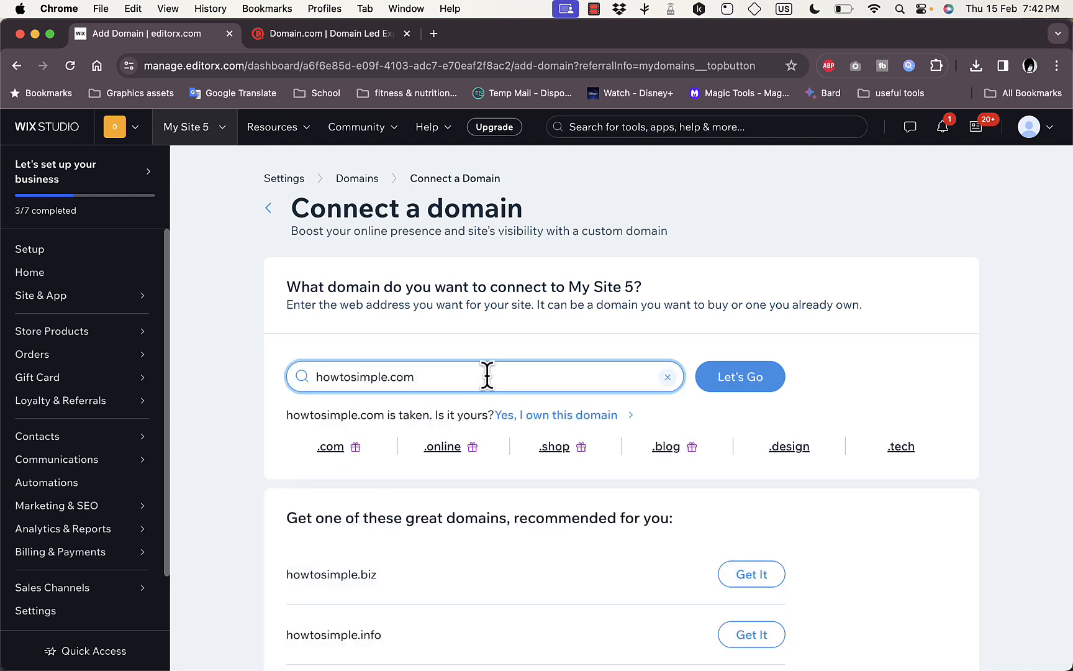
# Review the recommended domains offered for purchase, then return to the site's Domains settings without buying one
pyautogui.scroll(-5, 569, 516)
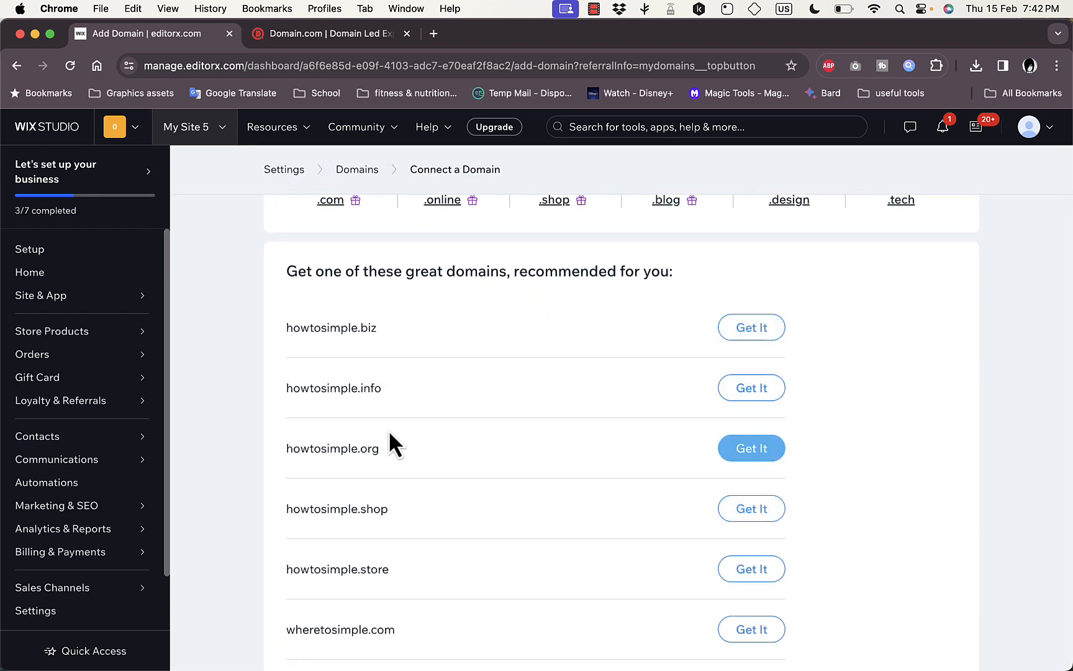
pyautogui.scroll(-1, 521, 483)
pyautogui.scroll(-4, 521, 483)
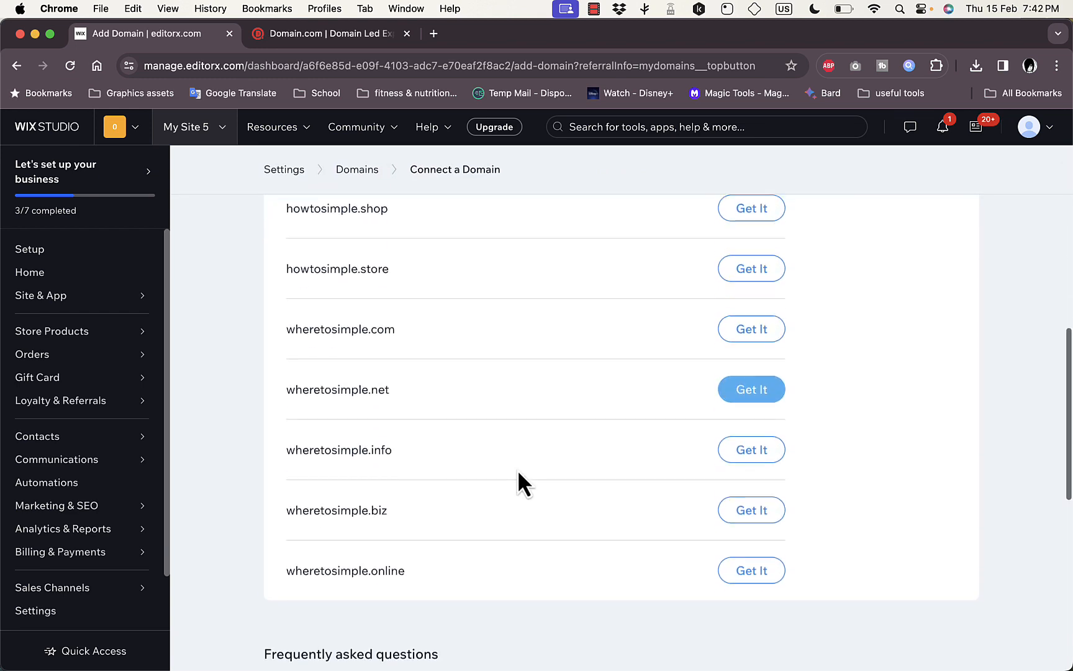
pyautogui.scroll(1, 521, 483)
pyautogui.scroll(1, 517, 469)
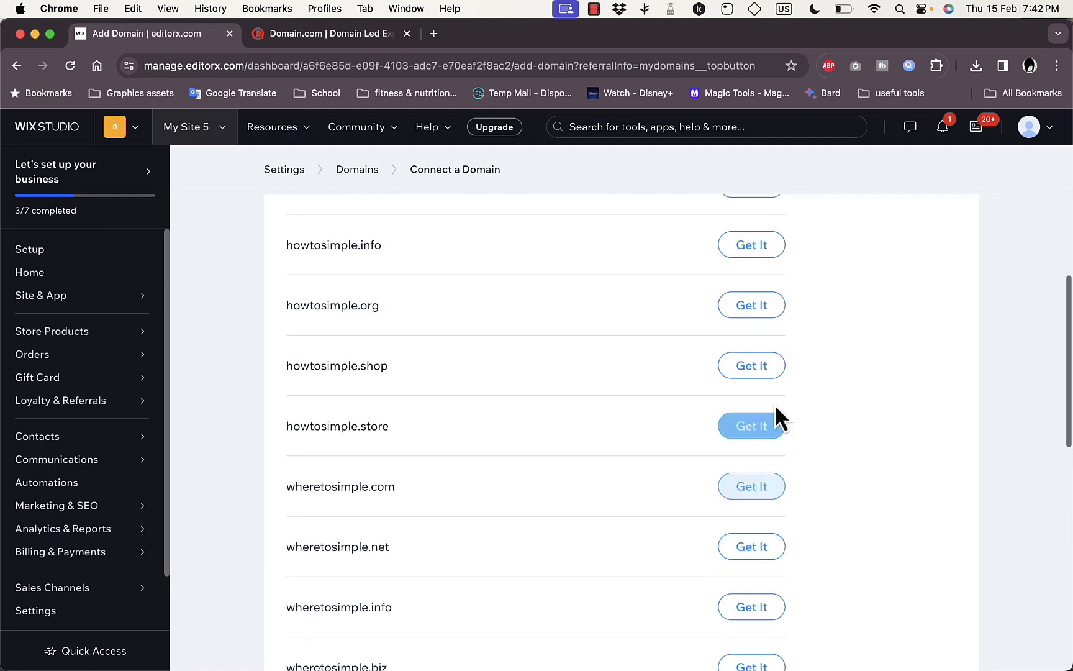
pyautogui.scroll(7, 561, 370)
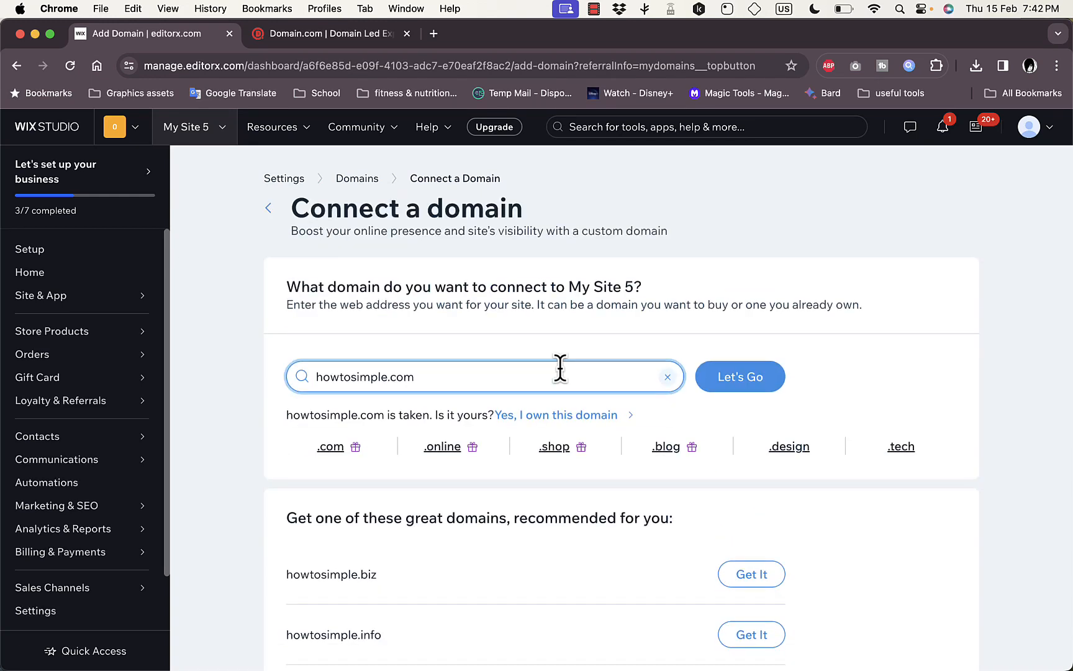
pyautogui.click(268, 209)
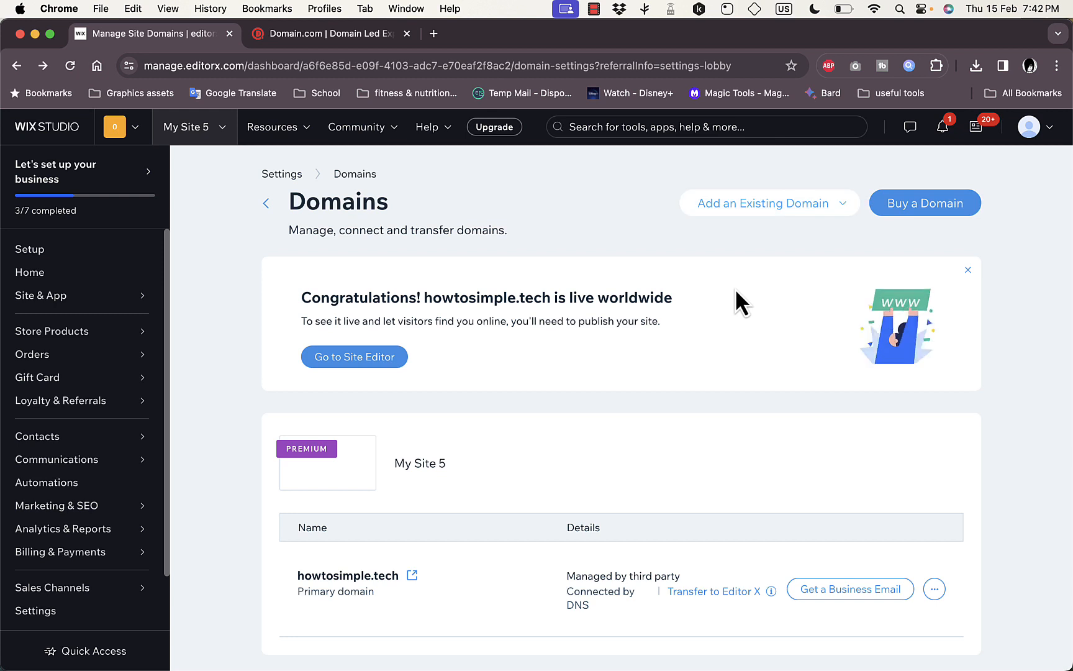
# Start adding an existing domain to My Site 5 by choosing to connect a domain already owned
pyautogui.scroll(-3, 735, 288)
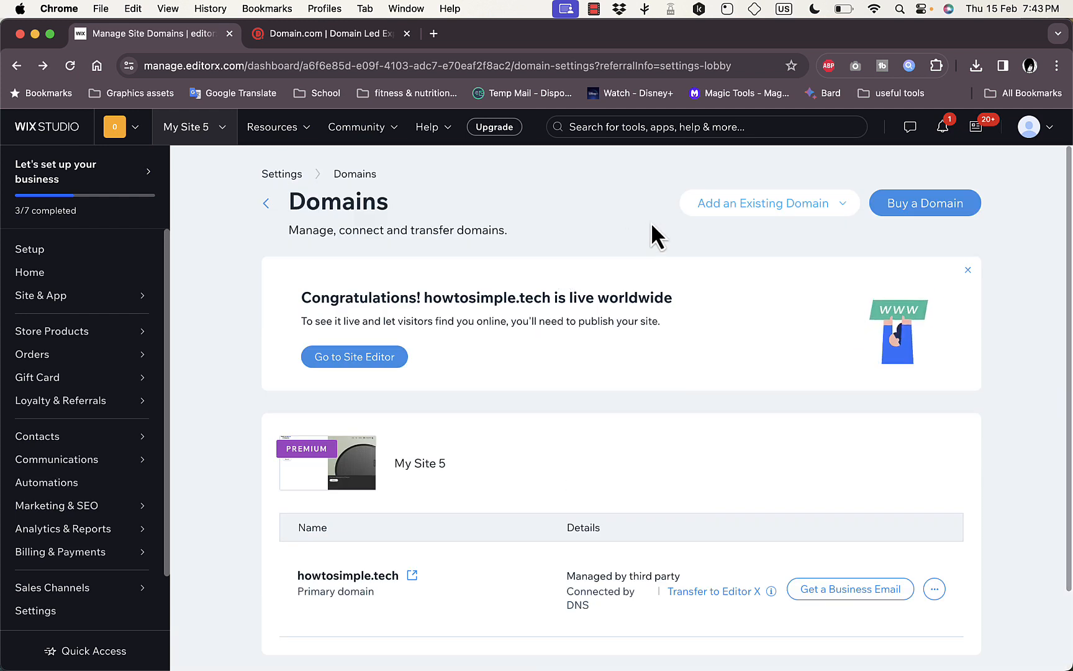
pyautogui.click(778, 217)
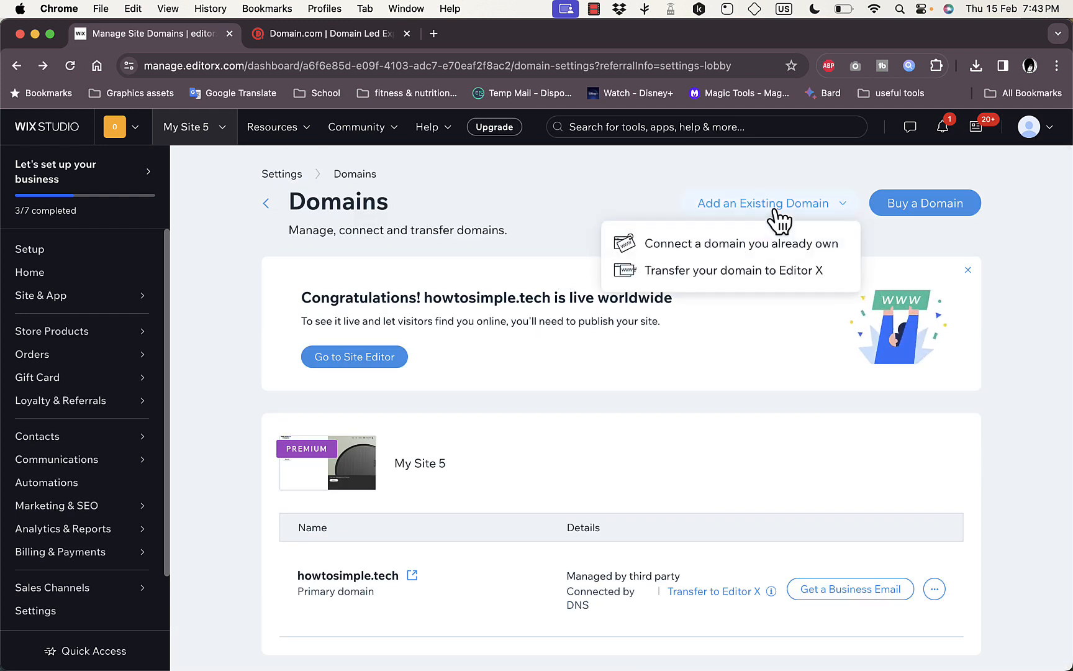
pyautogui.click(719, 245)
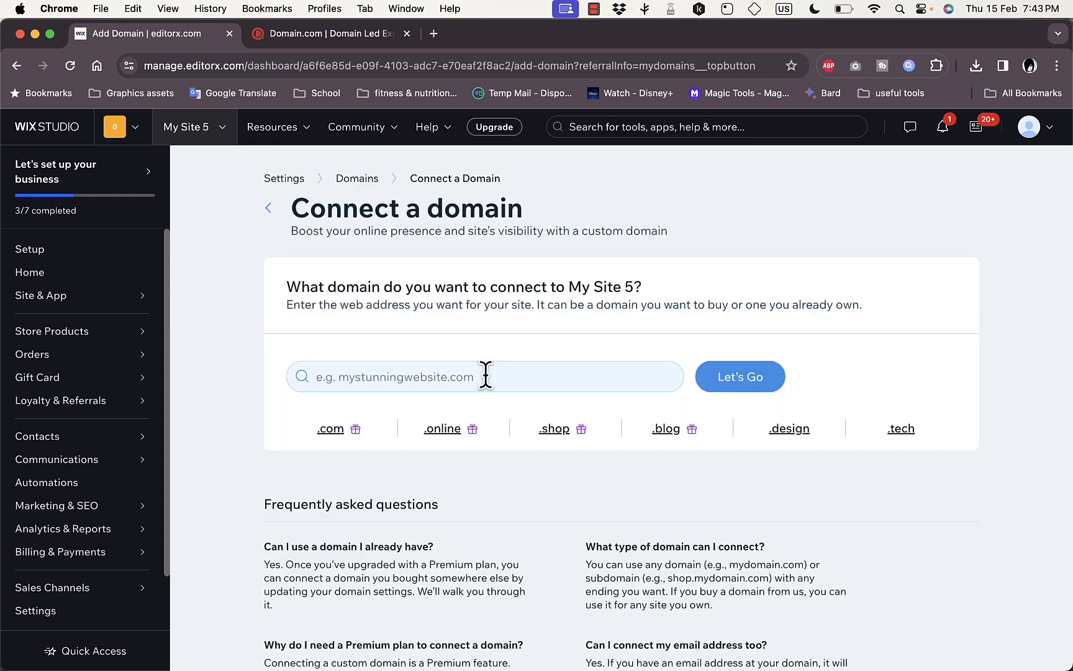
# Switch to Domain.com and copy the domain name howtosimple.space from its domain information
pyautogui.click(314, 25)
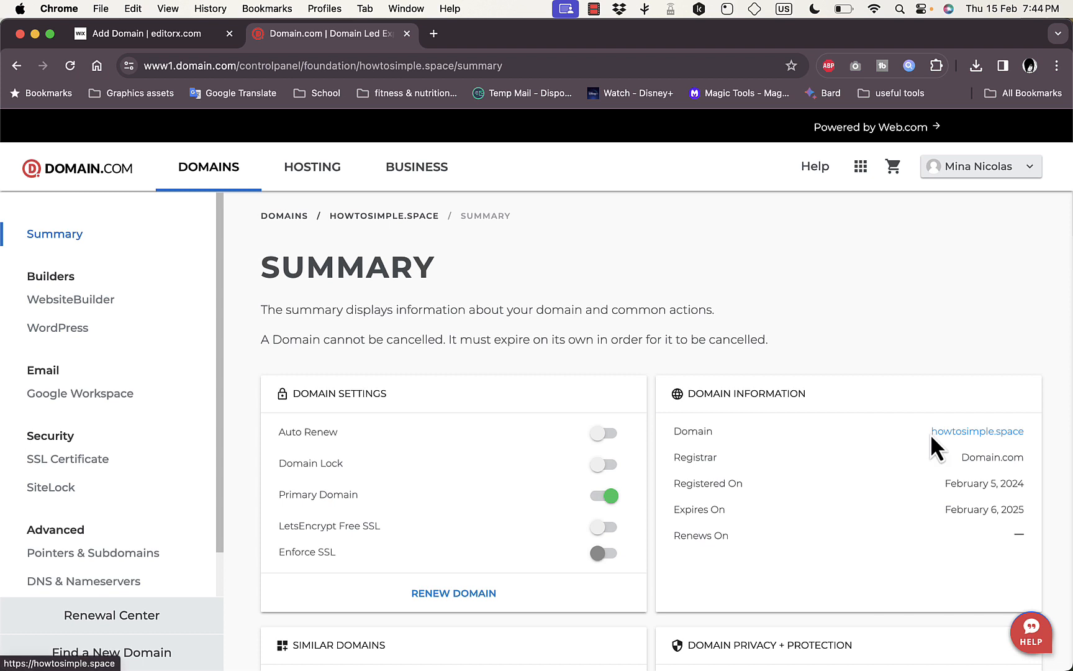
pyautogui.moveTo(930, 434); pyautogui.dragTo(1023, 442)
pyautogui.press('super+c')
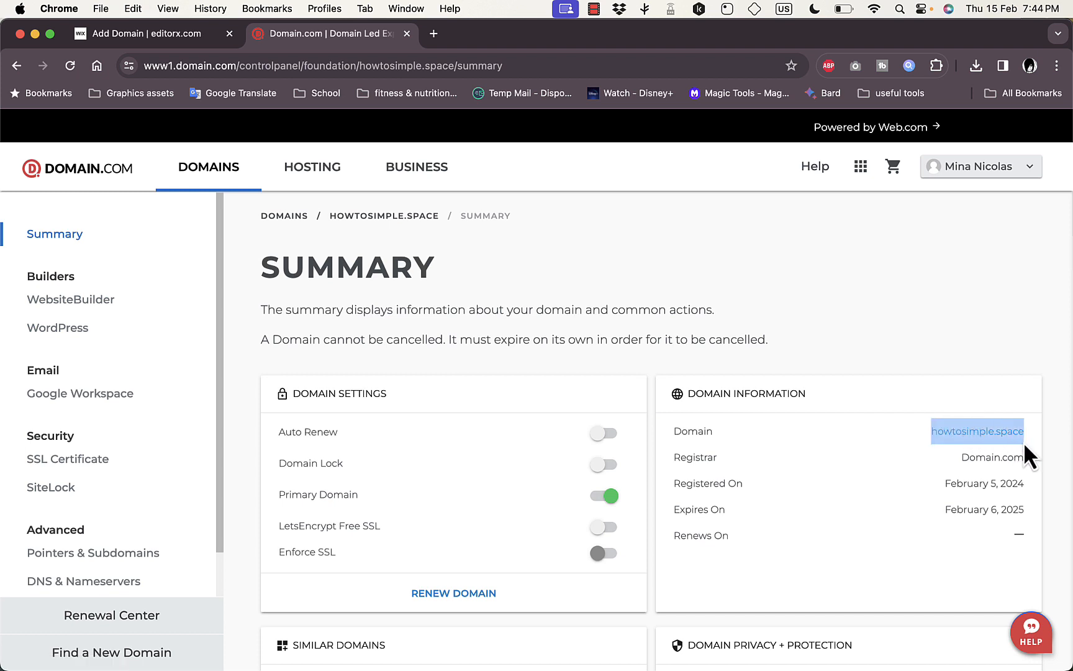
# Back in Wix Studio, submit howtosimple.space as the domain to connect, confirming ownership and Domain.com as its provider
pyautogui.click(161, 33)
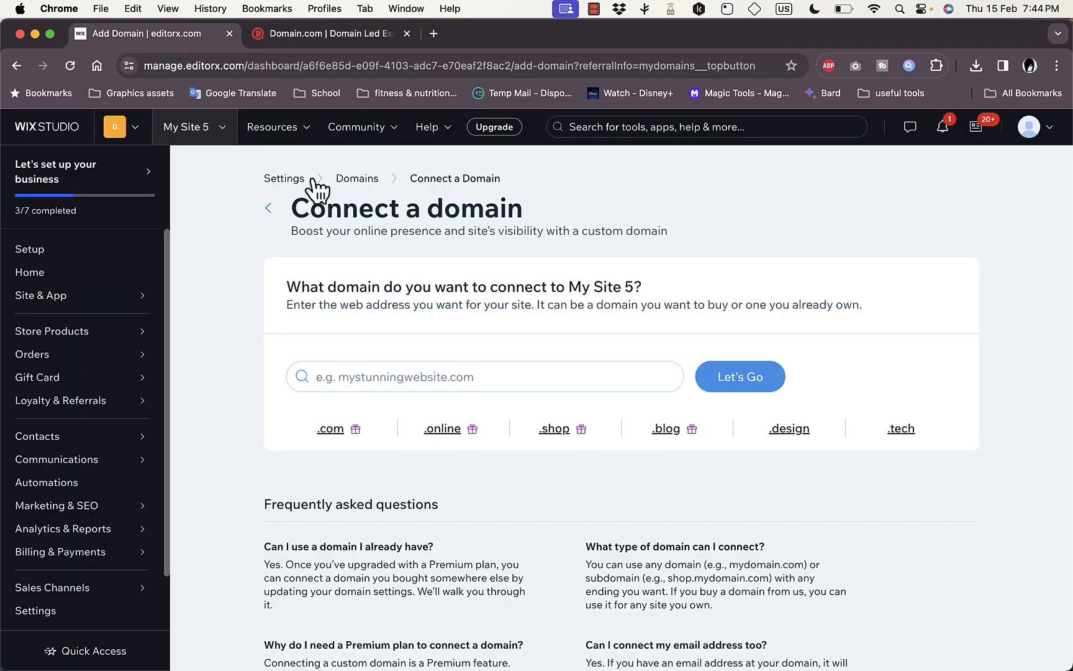
pyautogui.press('super+v')
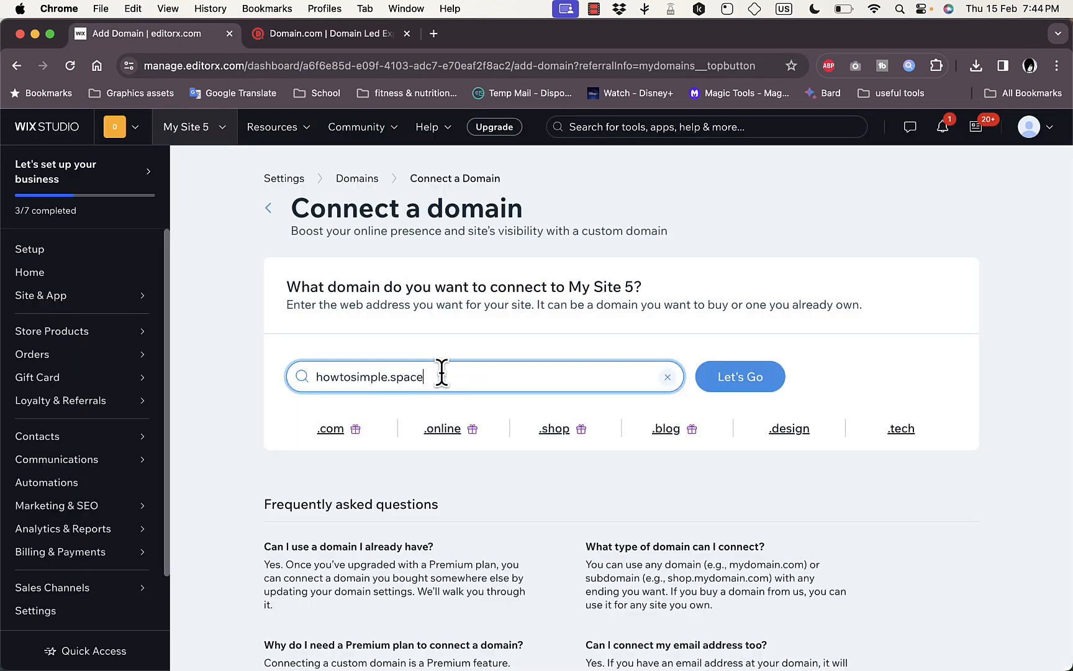
pyautogui.click(746, 380)
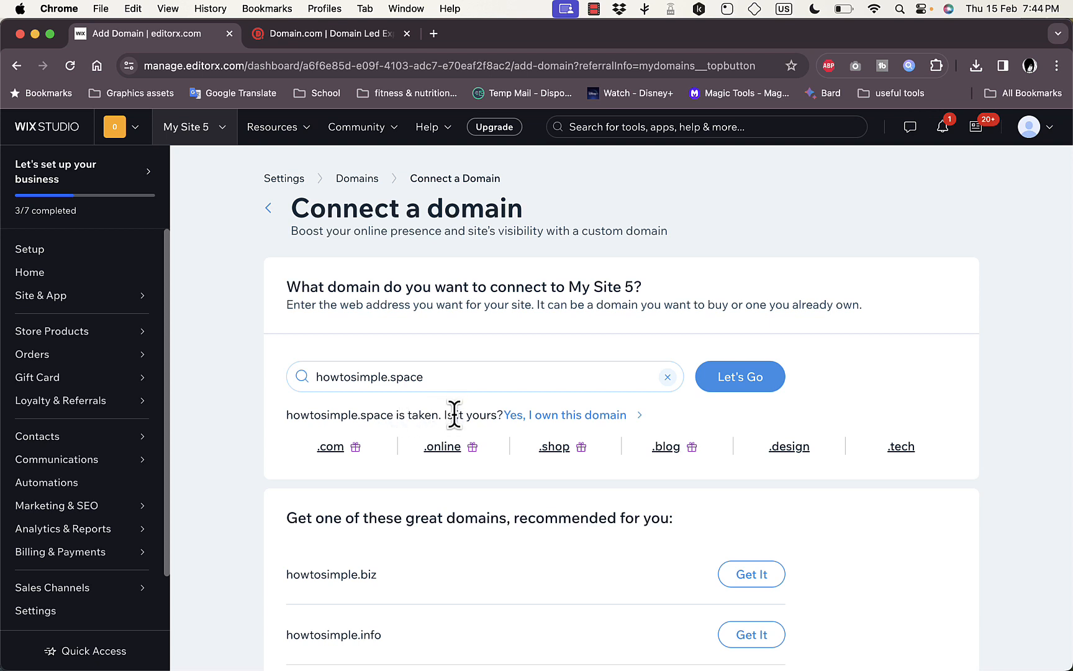
pyautogui.click(563, 416)
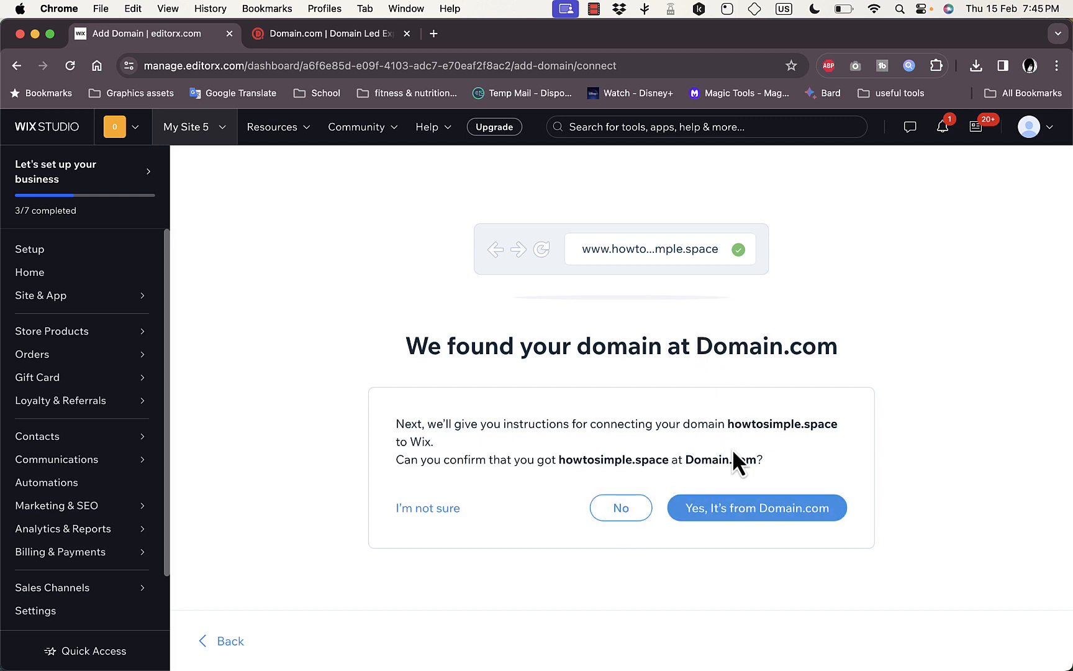
pyautogui.click(761, 515)
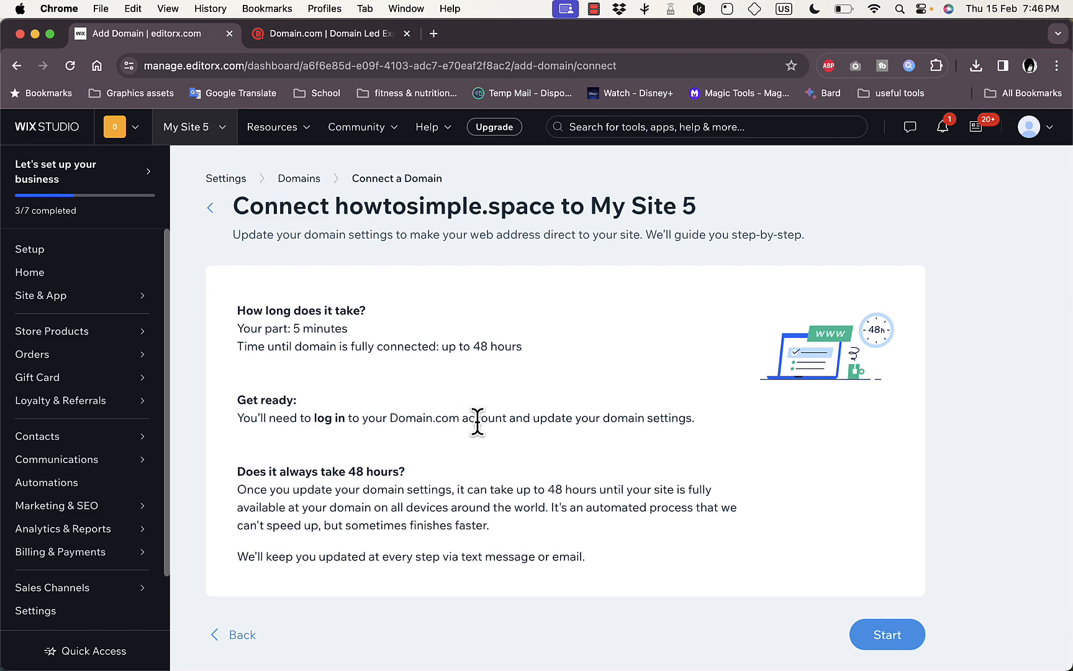
# Start the guided nameserver connection for howtosimple.space and mark the provider login and domain settings steps as done
pyautogui.click(330, 38)
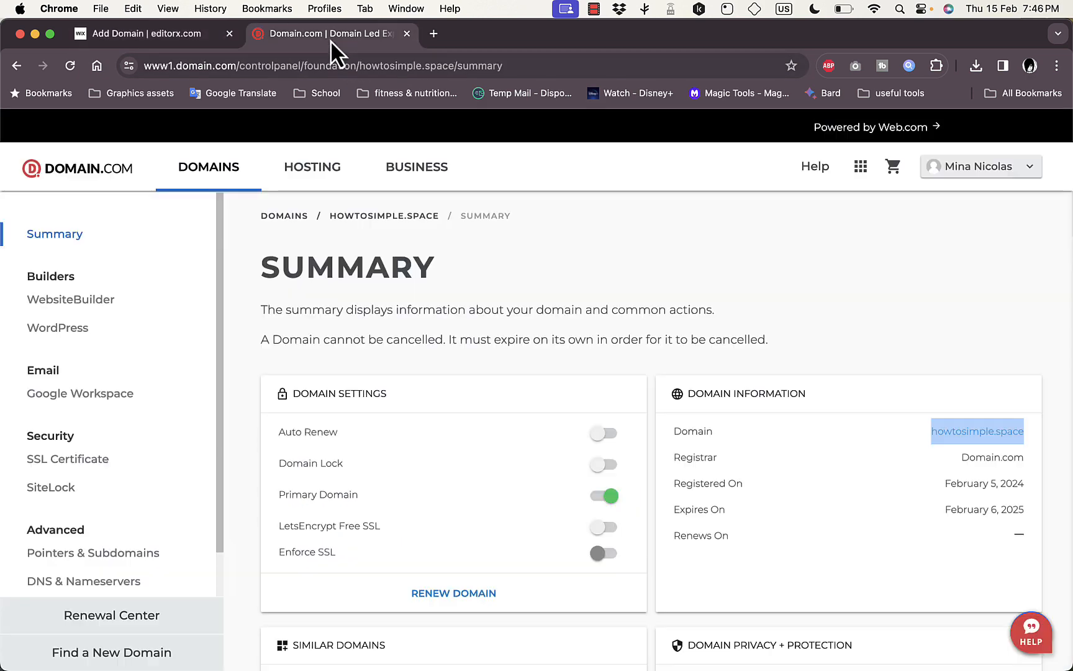
pyautogui.click(179, 44)
pyautogui.click(882, 634)
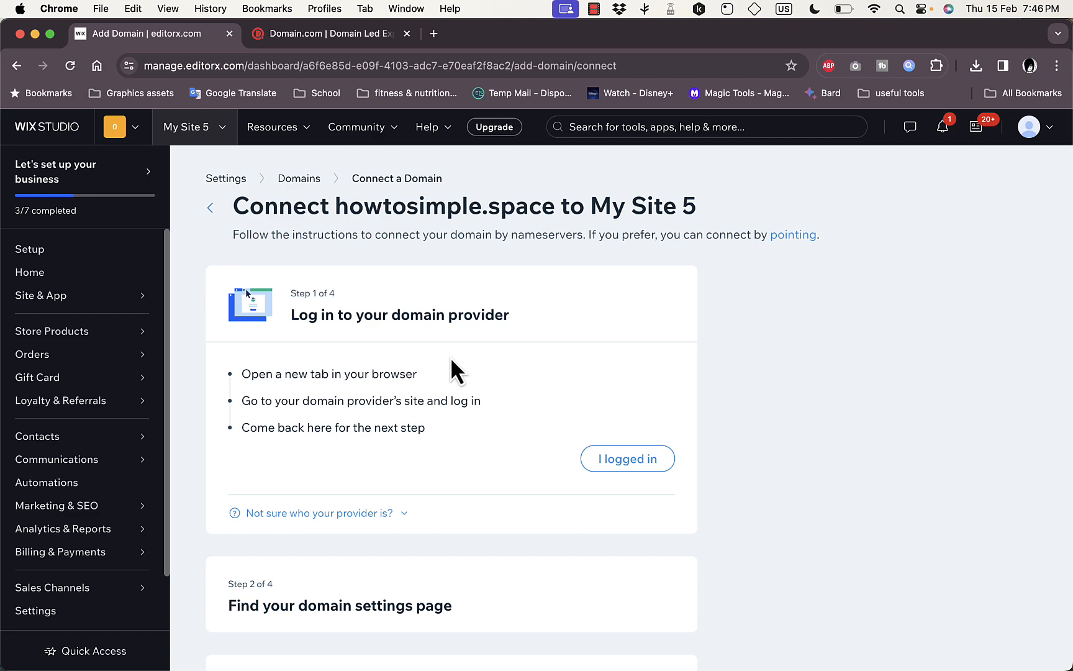
pyautogui.click(644, 467)
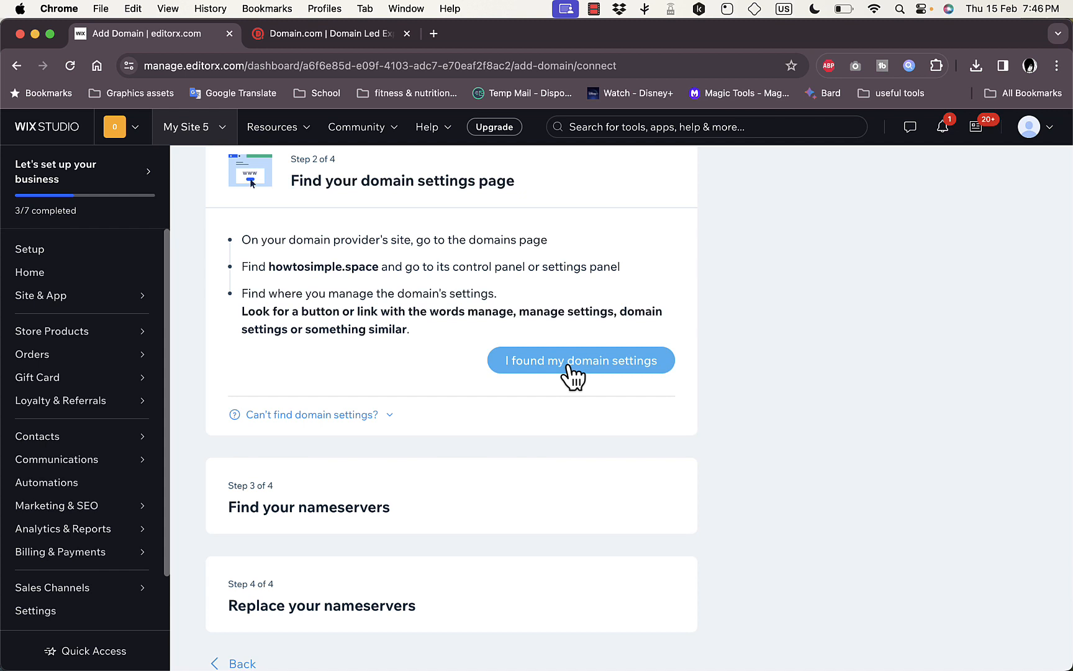
pyautogui.click(570, 367)
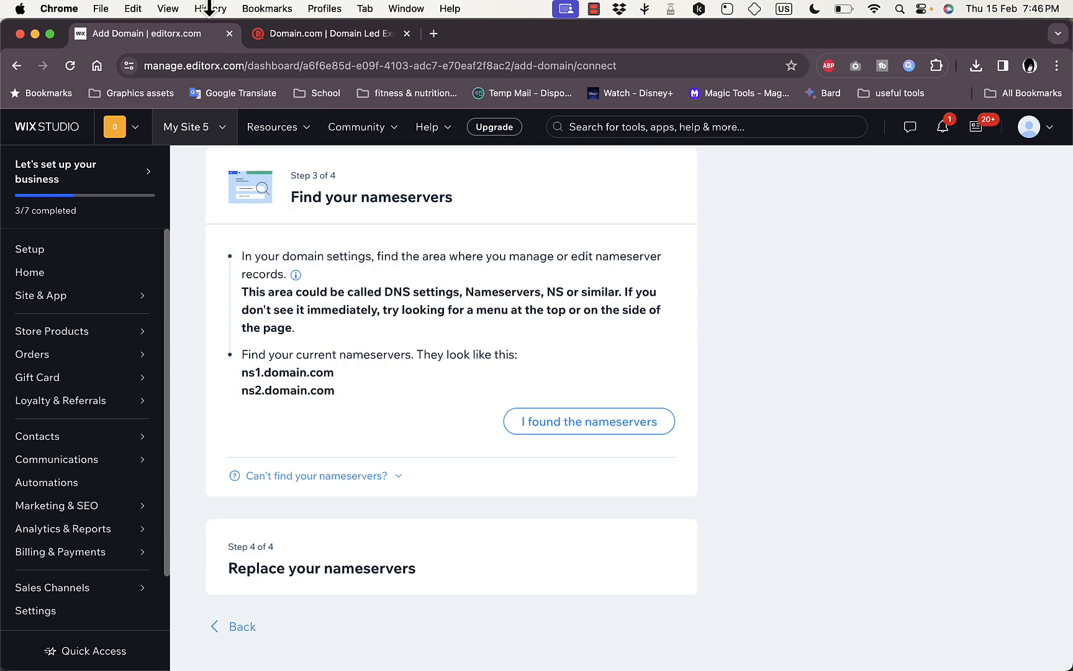
# Switch to Domain.com and try to open the DNS & Nameservers page for howtosimple.space
pyautogui.click(285, 38)
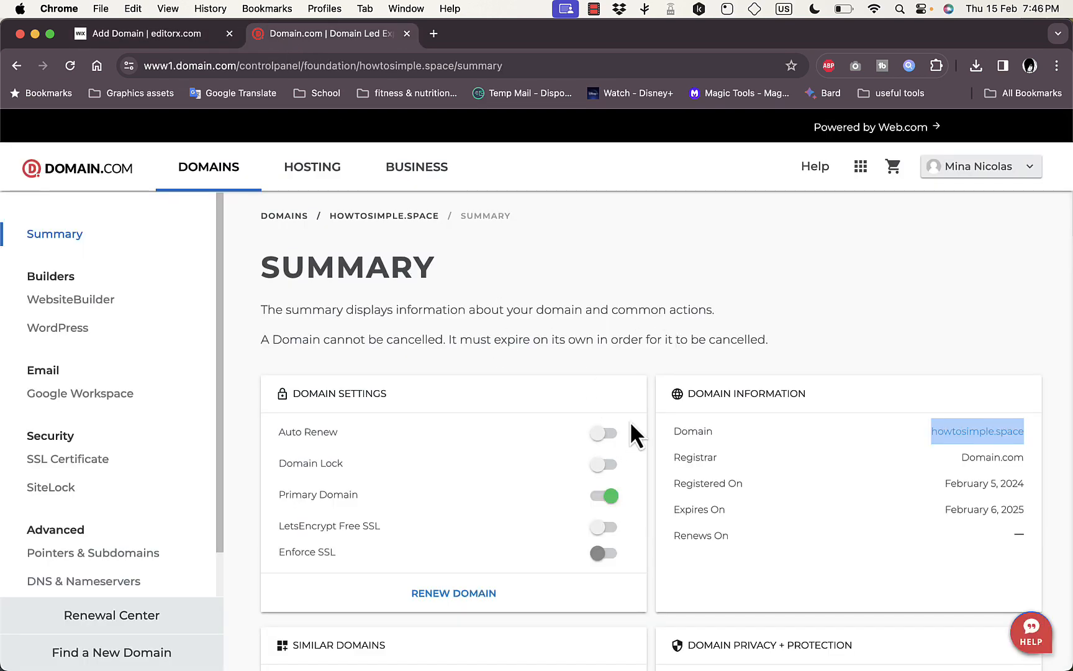
pyautogui.scroll(-10, 653, 389)
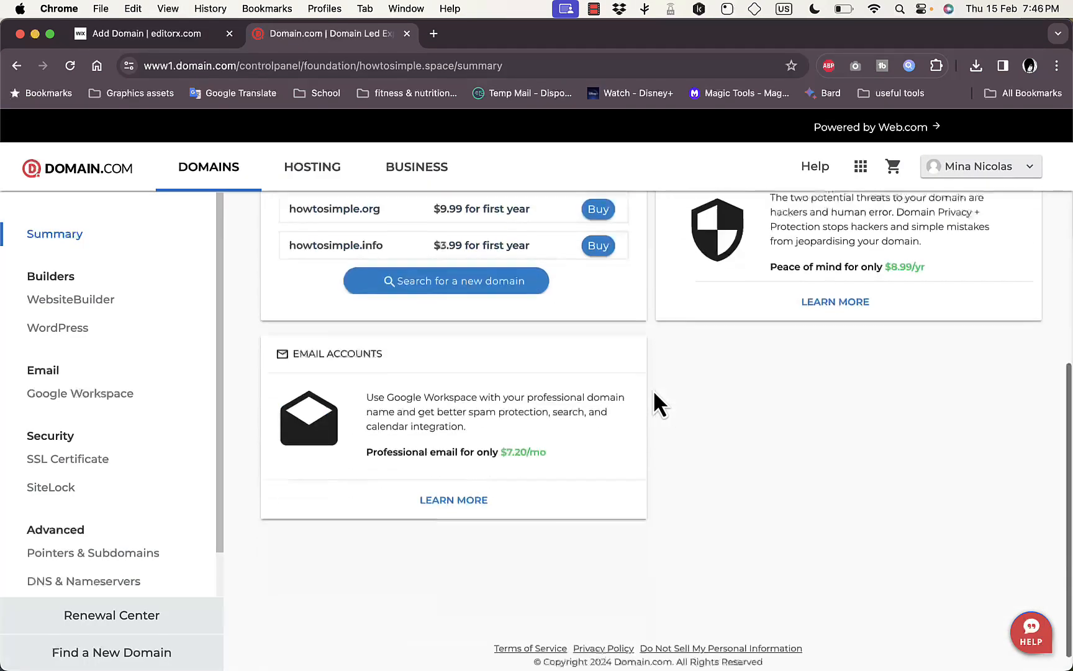
pyautogui.scroll(10, 654, 388)
pyautogui.scroll(-10, 638, 398)
pyautogui.scroll(10, 508, 379)
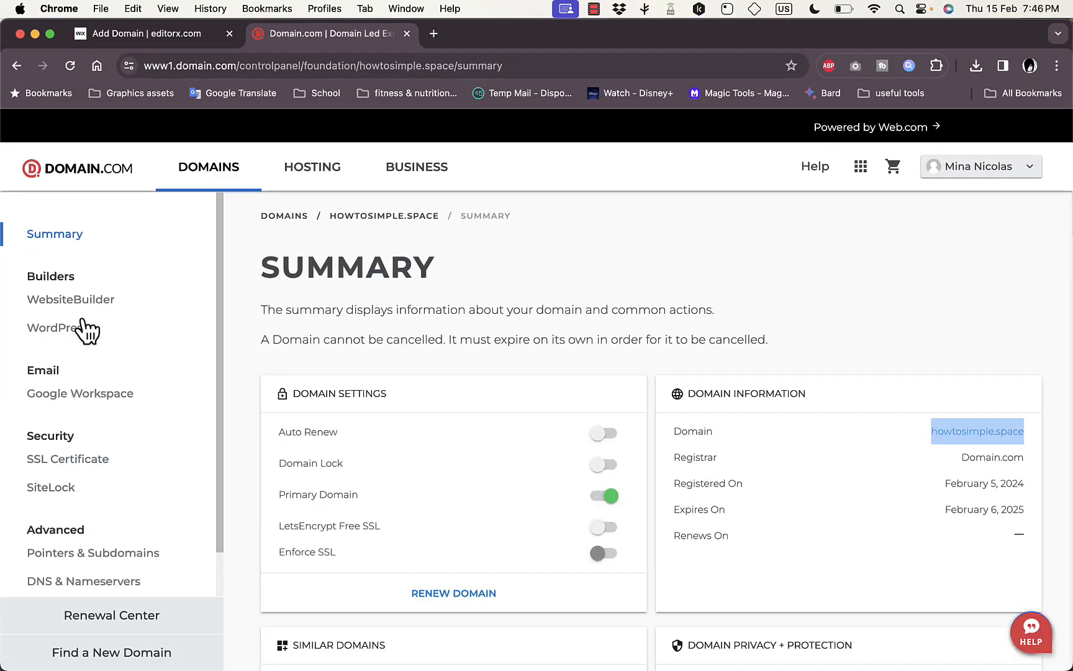
pyautogui.click(86, 584)
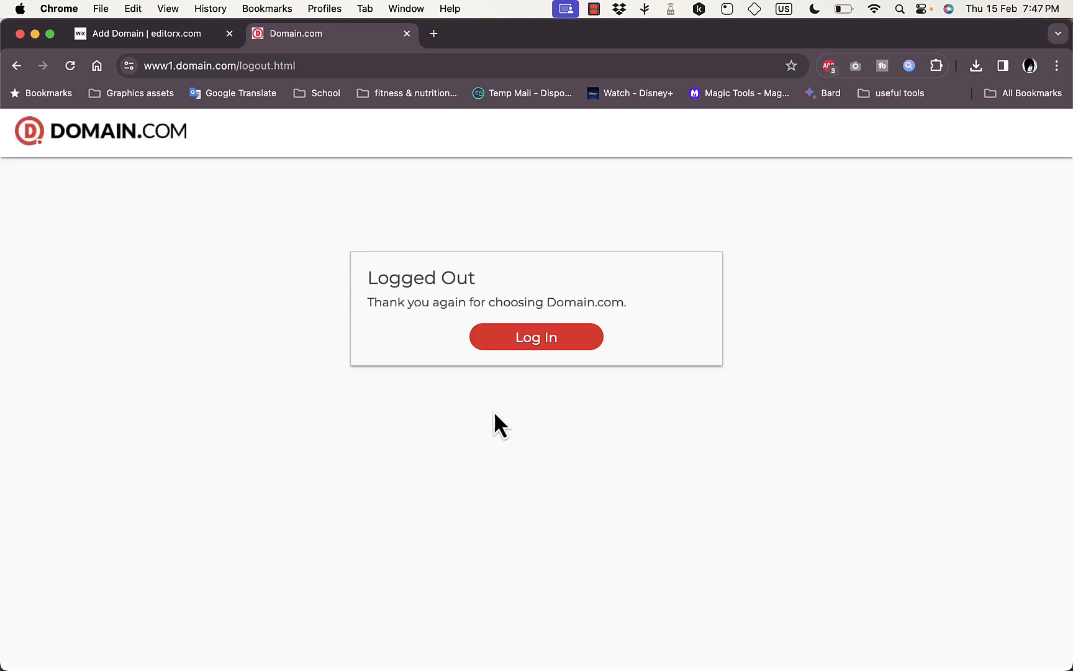
# Log back into the Domain.com account and open the DNS & Nameservers page for howtosimple.space
pyautogui.click(537, 338)
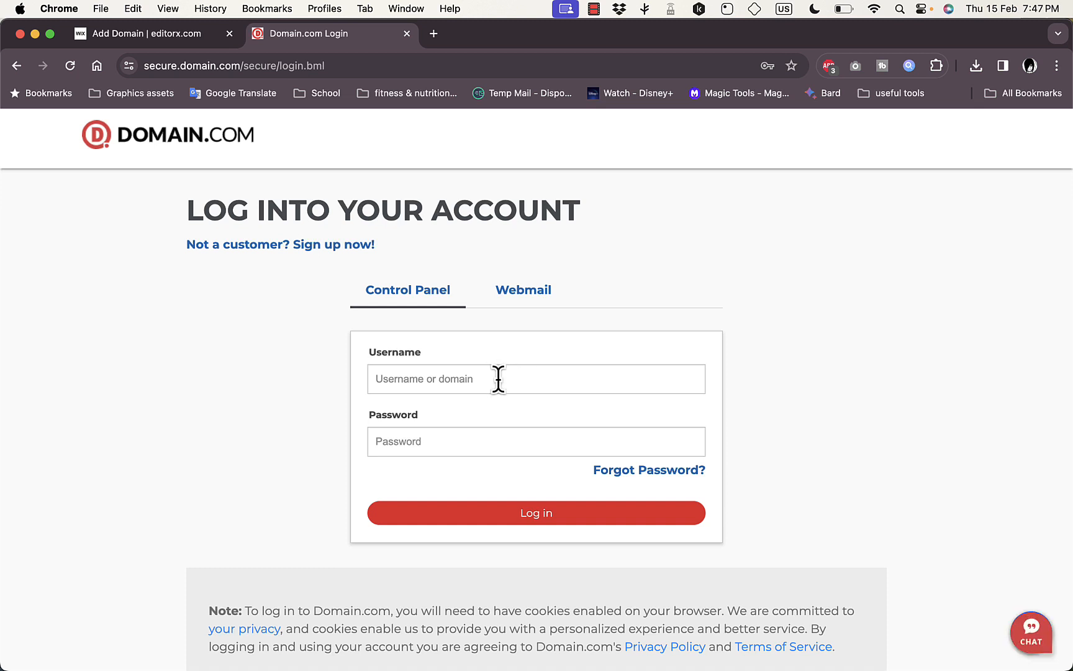
pyautogui.click(537, 511)
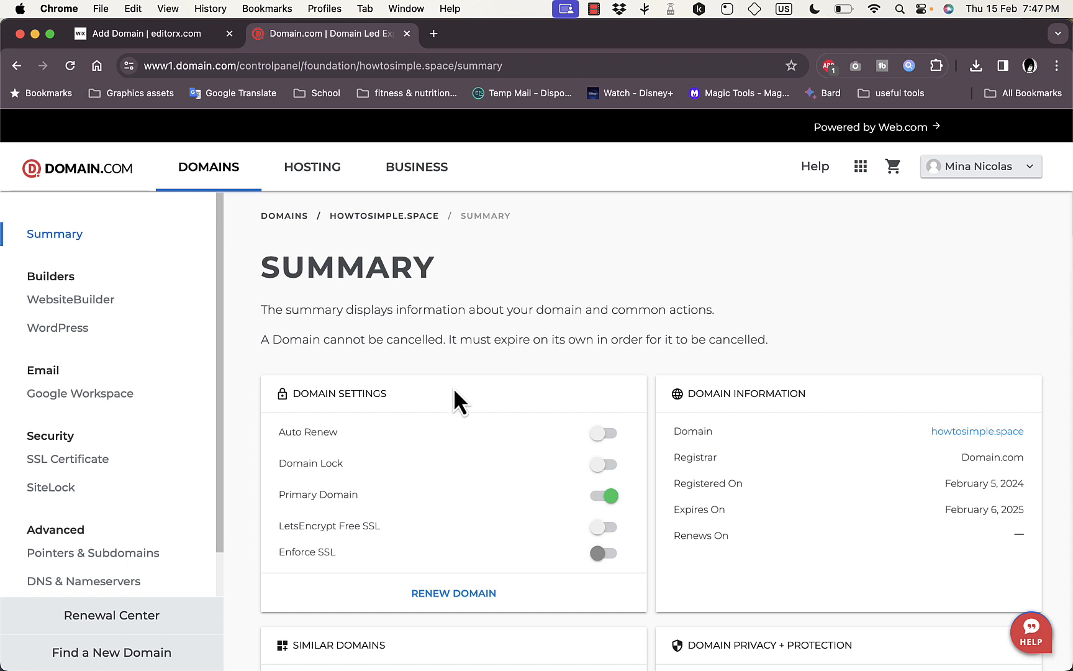
pyautogui.click(87, 580)
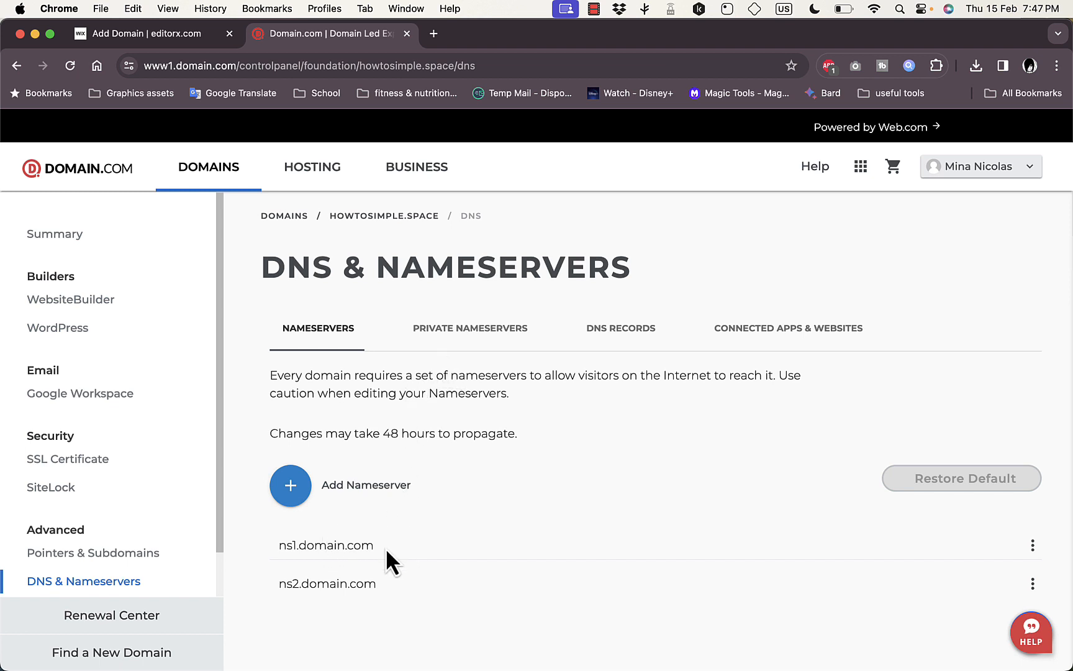
# In Wix Studio, mark the nameservers as found, and check the nameservers to replace against those listed at Domain.com
pyautogui.click(153, 47)
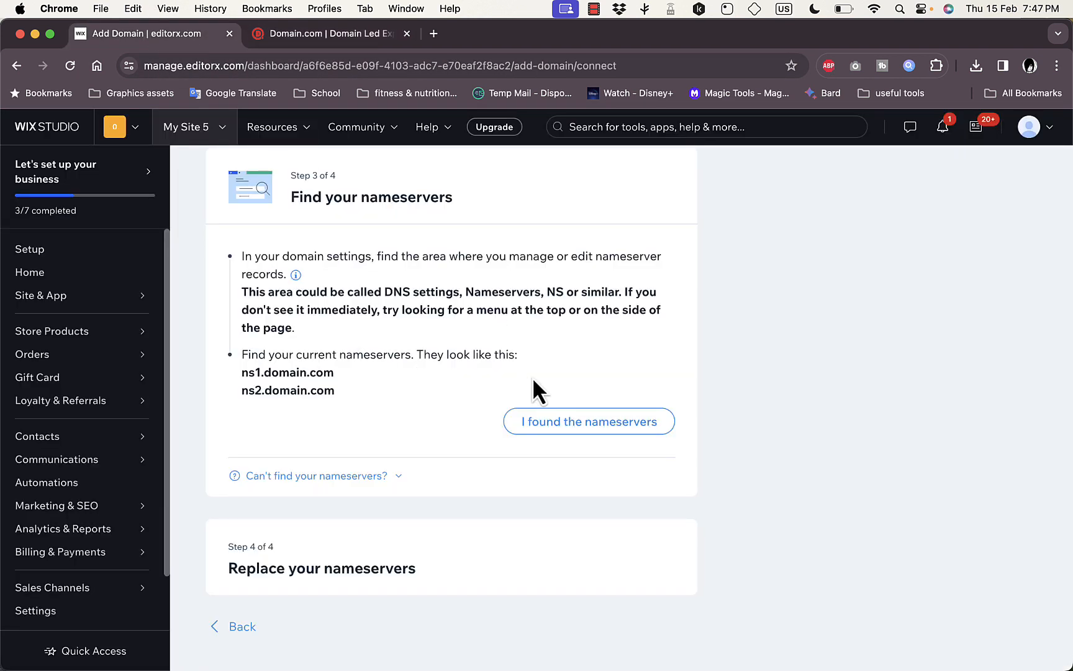
pyautogui.click(605, 424)
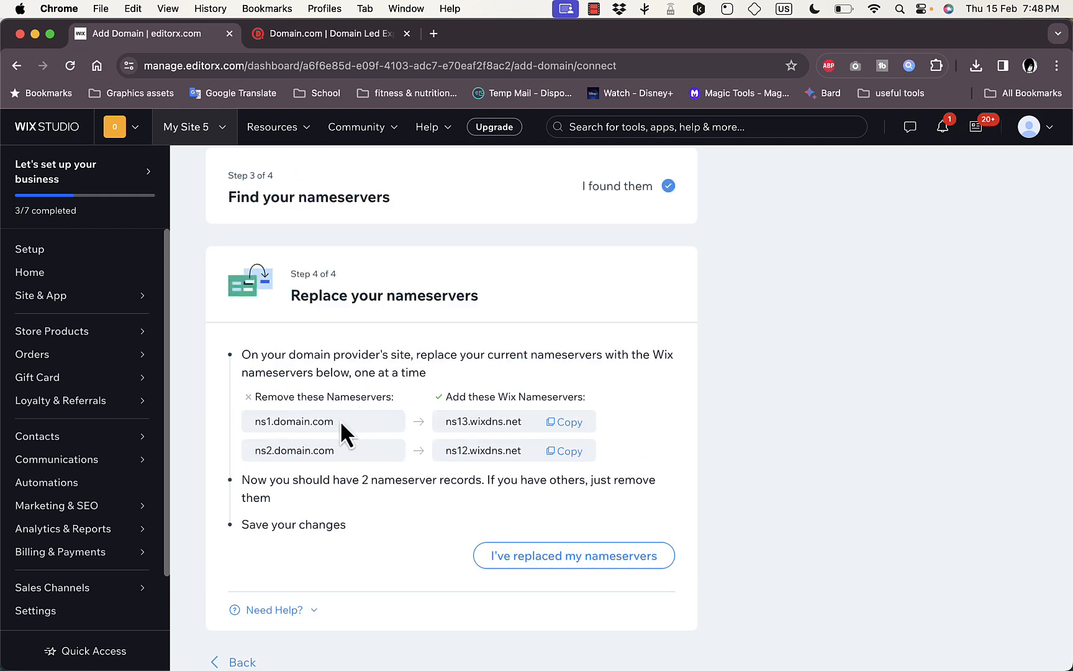
pyautogui.click(336, 39)
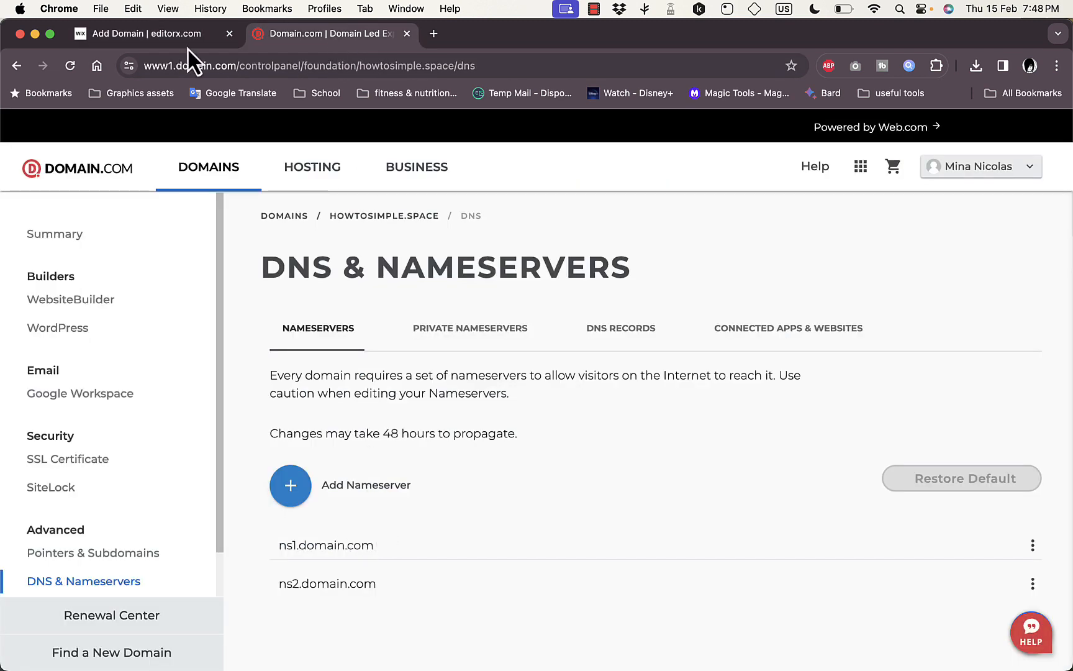
# Back in Wix Studio, mark the login, domain settings and nameserver search steps as done, and copy ns13.wixdns.net
pyautogui.click(155, 34)
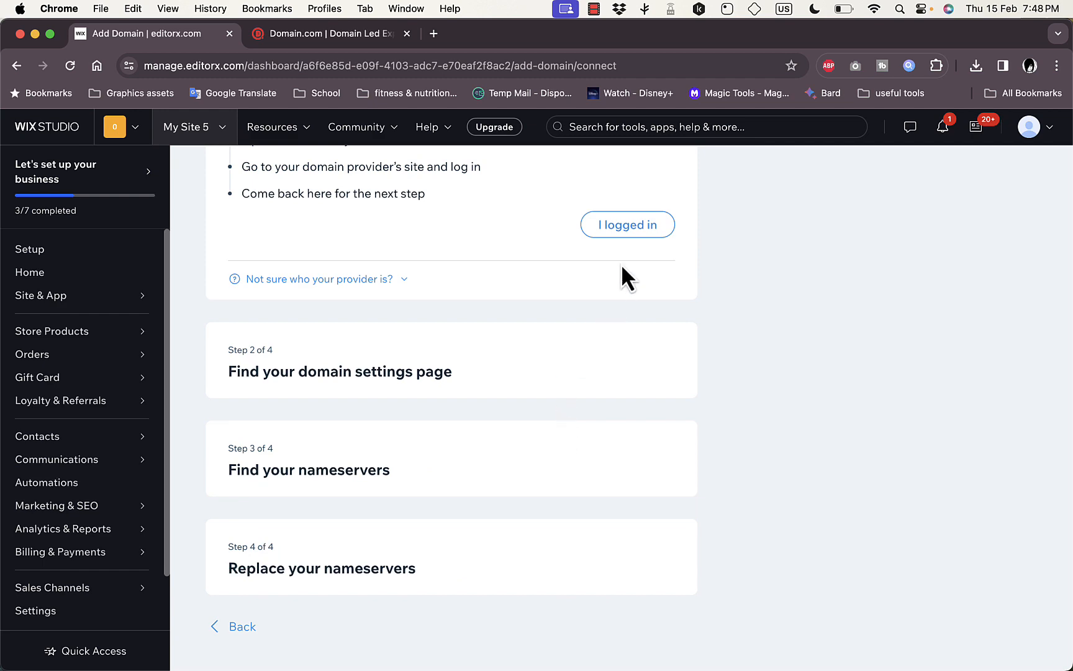
pyautogui.click(628, 229)
pyautogui.click(629, 400)
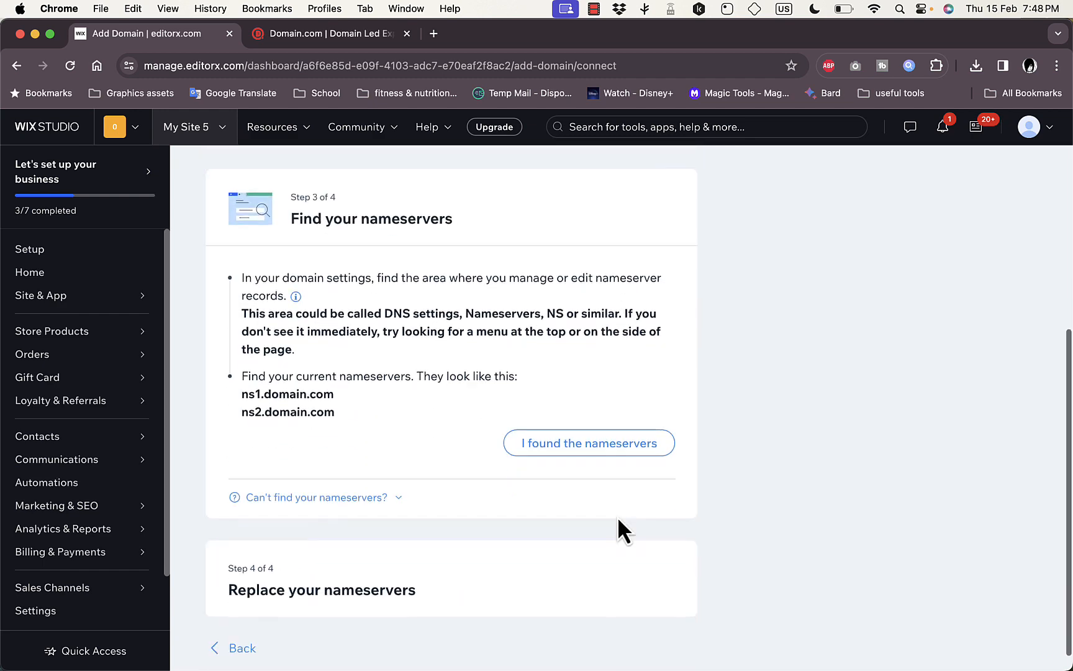
pyautogui.click(602, 434)
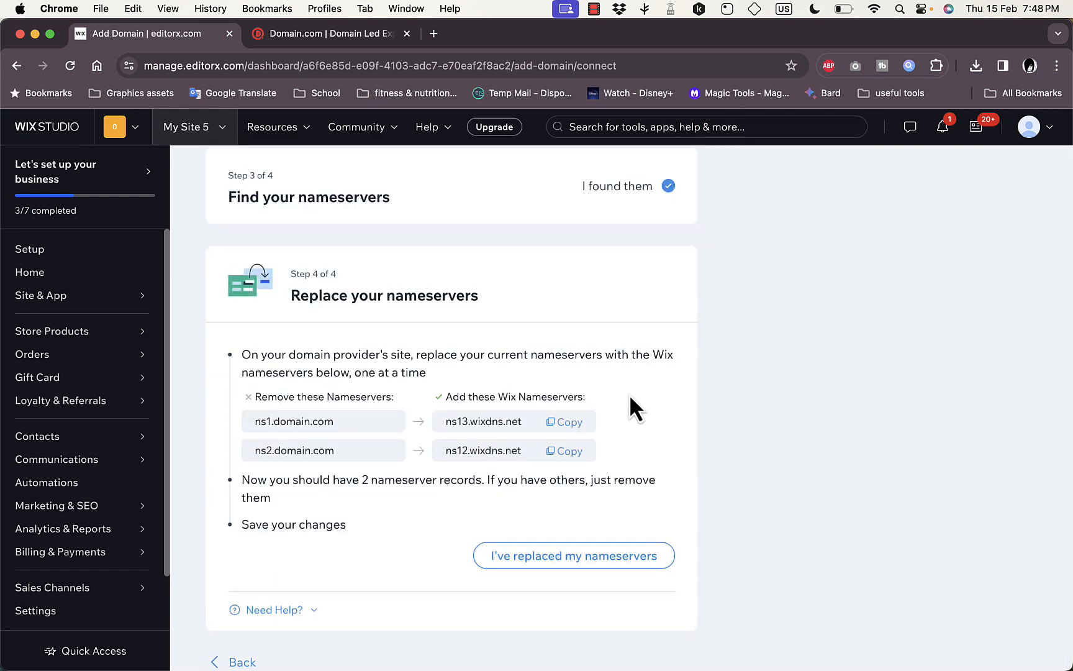
pyautogui.scroll(-1, 627, 396)
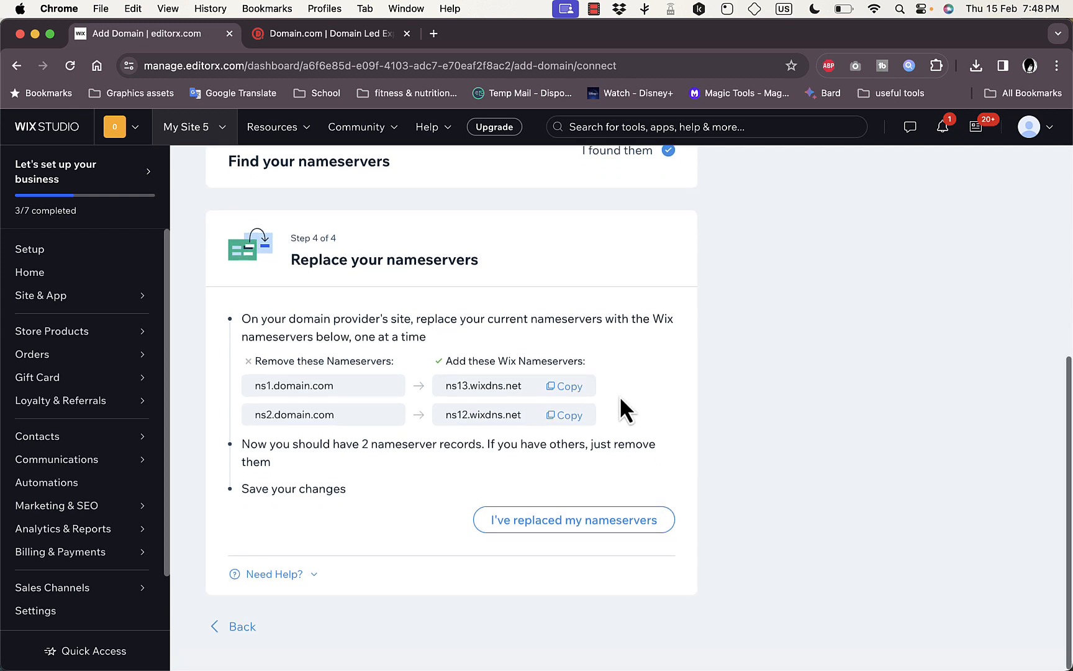
pyautogui.click(565, 387)
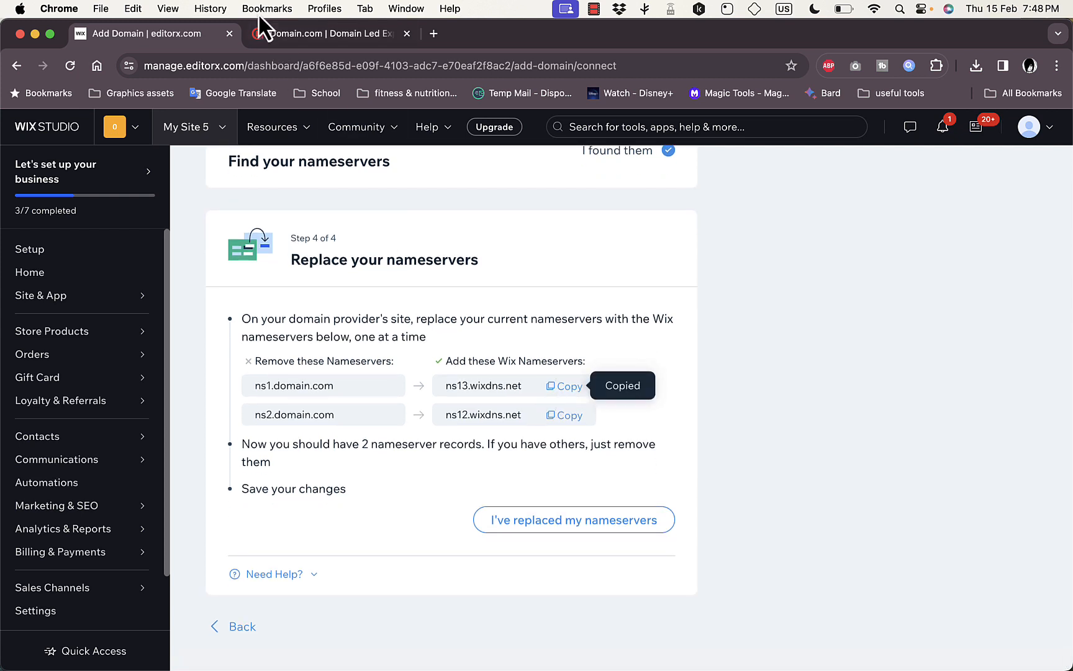
# Switch to Domain.com and replace the nameserver ns1.domain.com with ns13.wixdns.net, saving the update
pyautogui.click(300, 33)
pyautogui.doubleClick(345, 545)
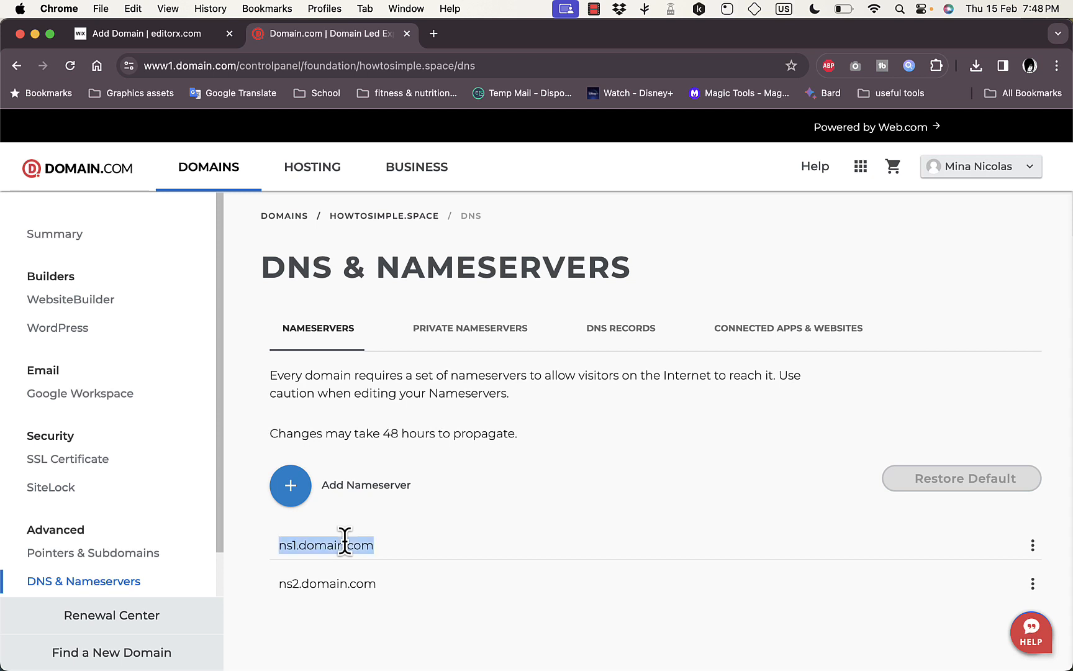
pyautogui.click(758, 444)
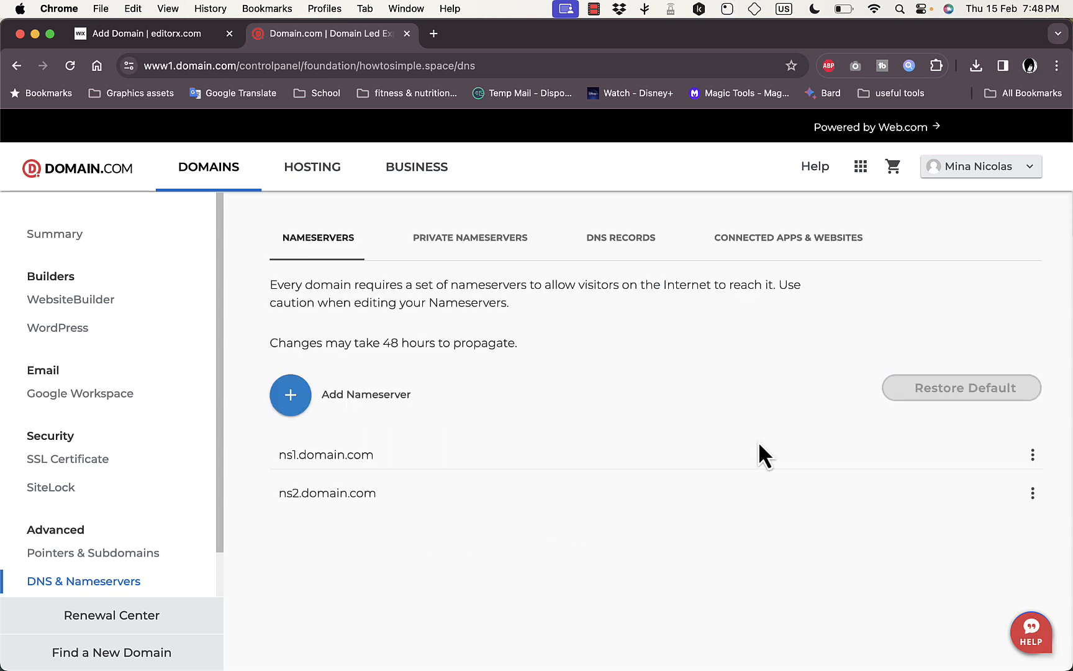
pyautogui.scroll(-2, 759, 444)
pyautogui.click(1033, 472)
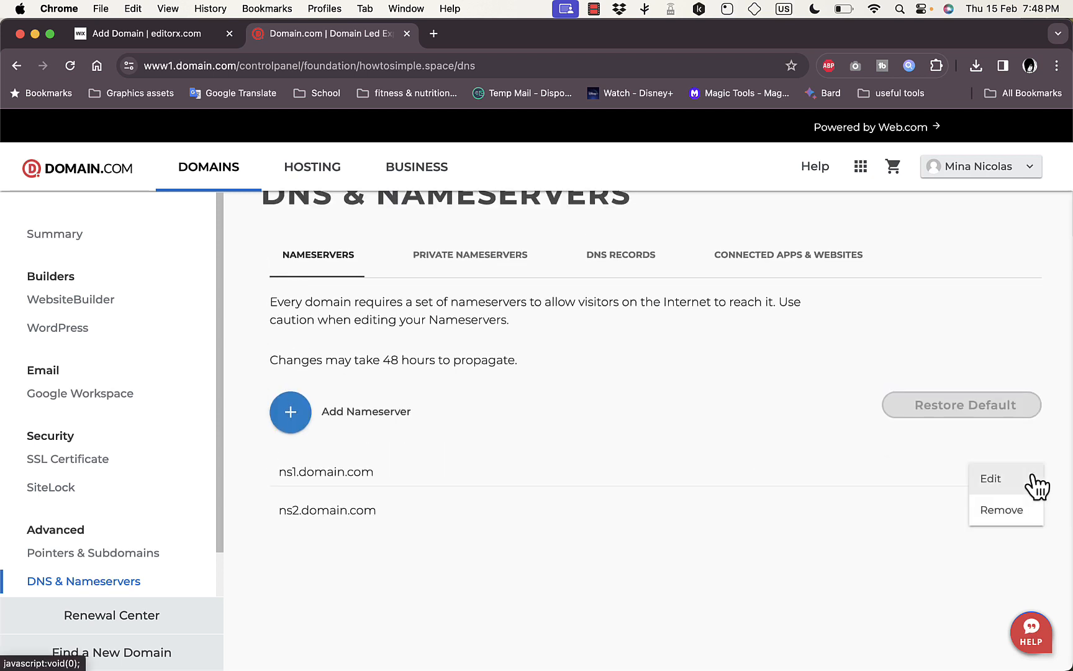
pyautogui.click(1001, 478)
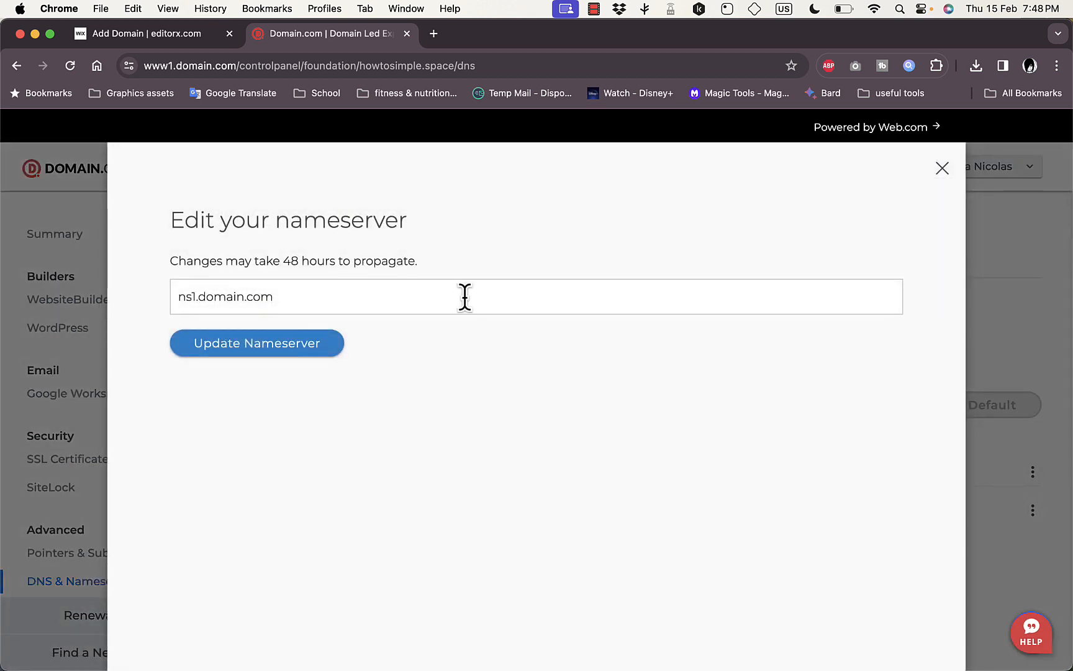
pyautogui.doubleClick(465, 297)
pyautogui.press('super+v')
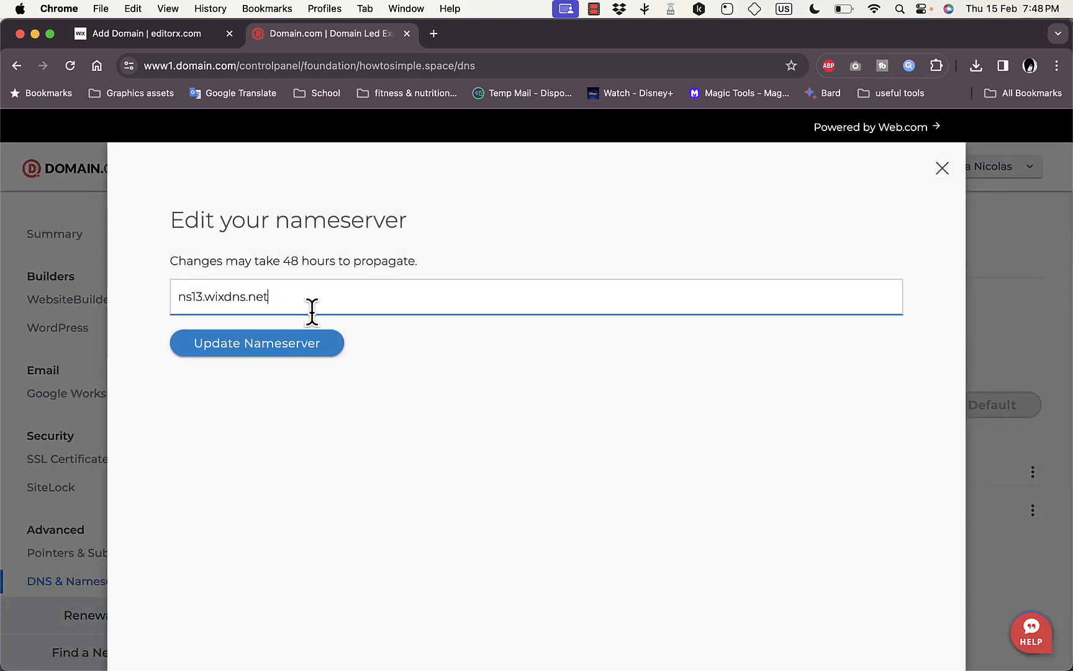
pyautogui.click(282, 342)
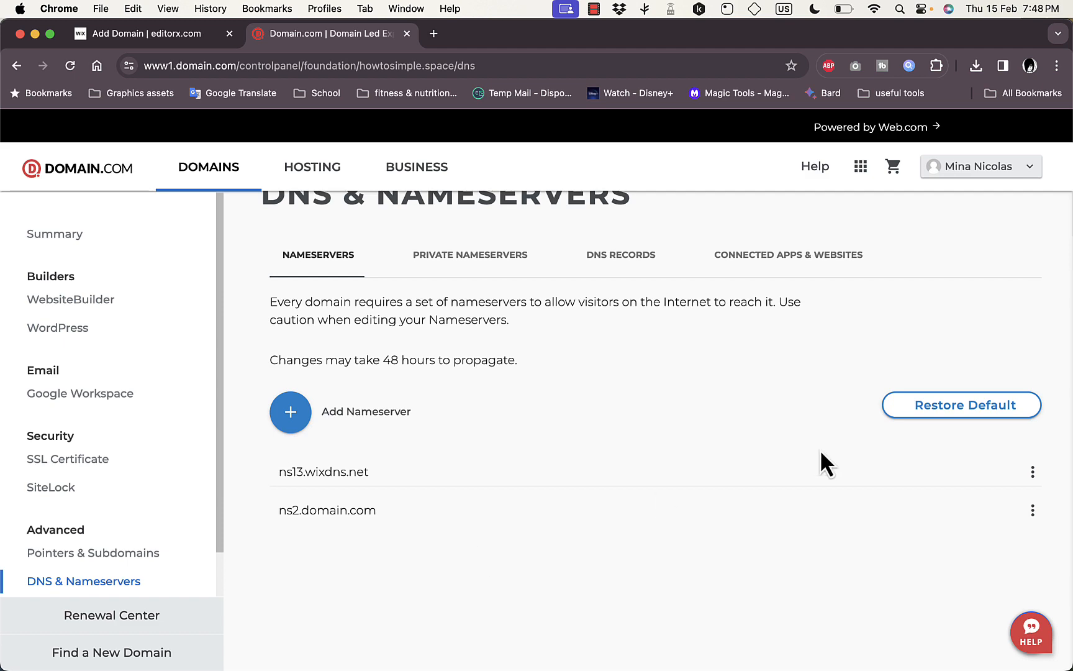
# Return to Wix Studio, complete the first three guided connection steps again, and copy the second nameserver, ns12.wixdns.net
pyautogui.click(159, 42)
pyautogui.click(640, 240)
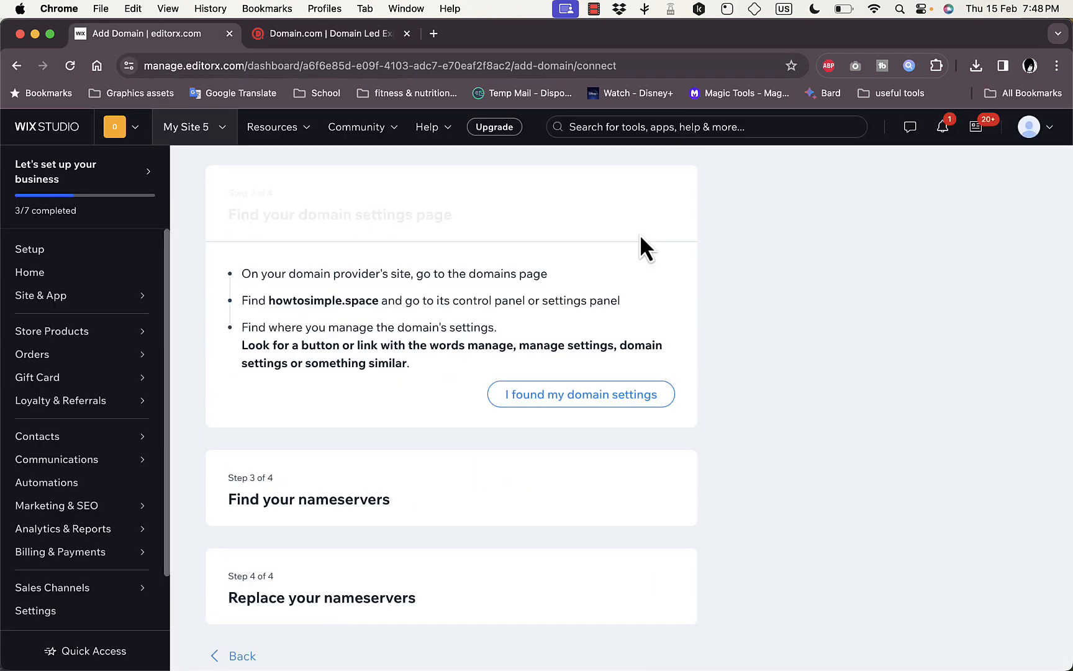
pyautogui.click(633, 402)
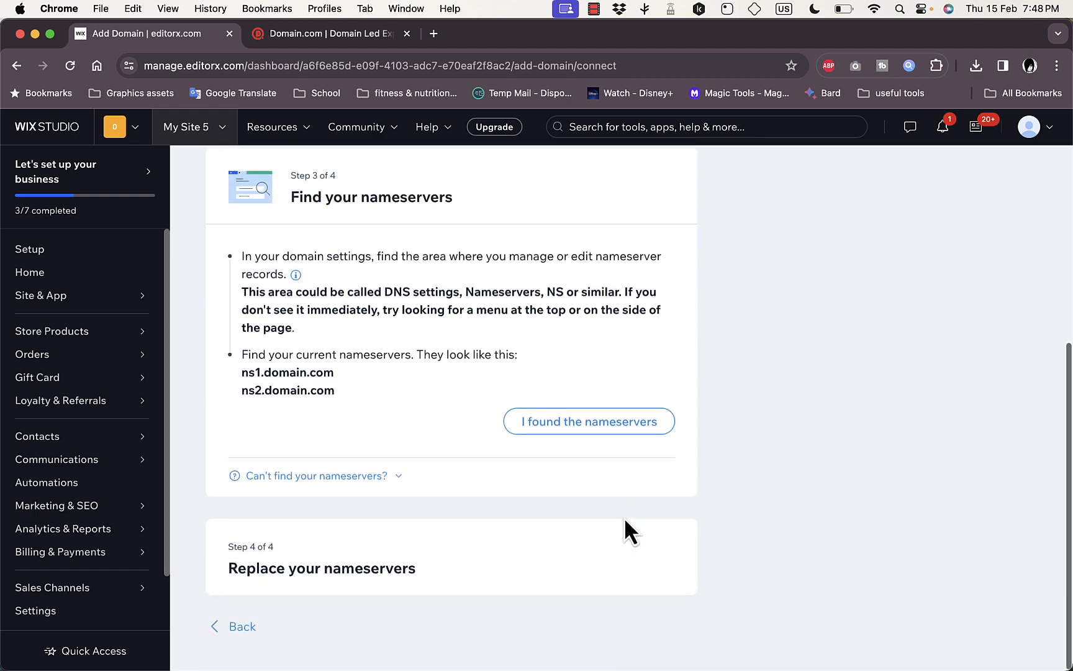
pyautogui.click(602, 423)
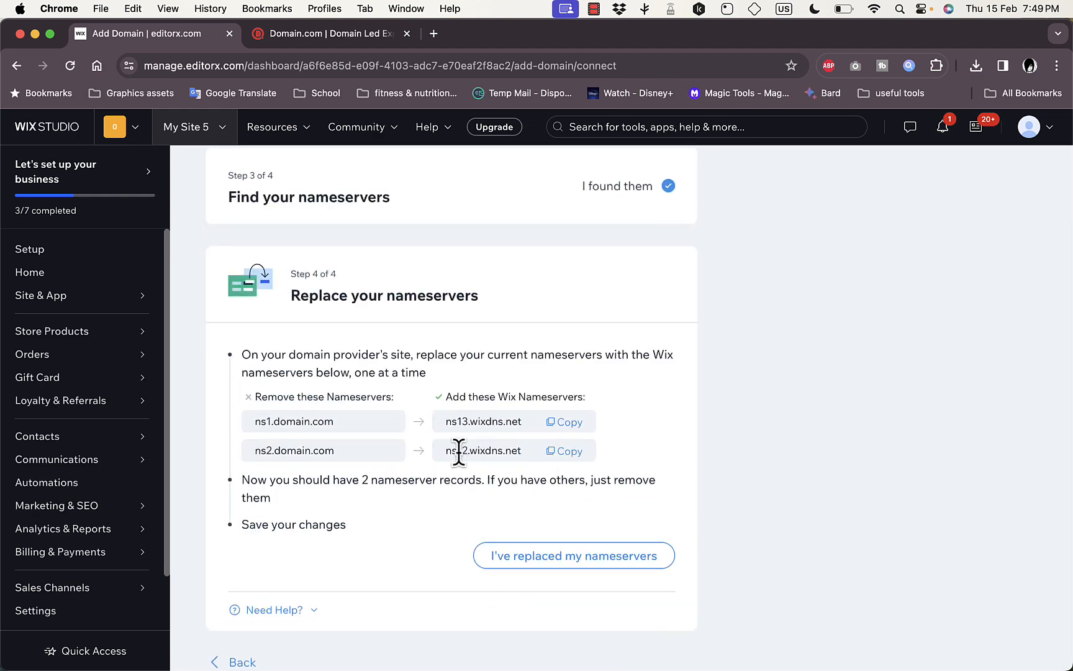
pyautogui.click(566, 451)
# Switch to Domain.com and replace the nameserver ns2.domain.com with ns12.wixdns.net, saving the update
pyautogui.click(324, 34)
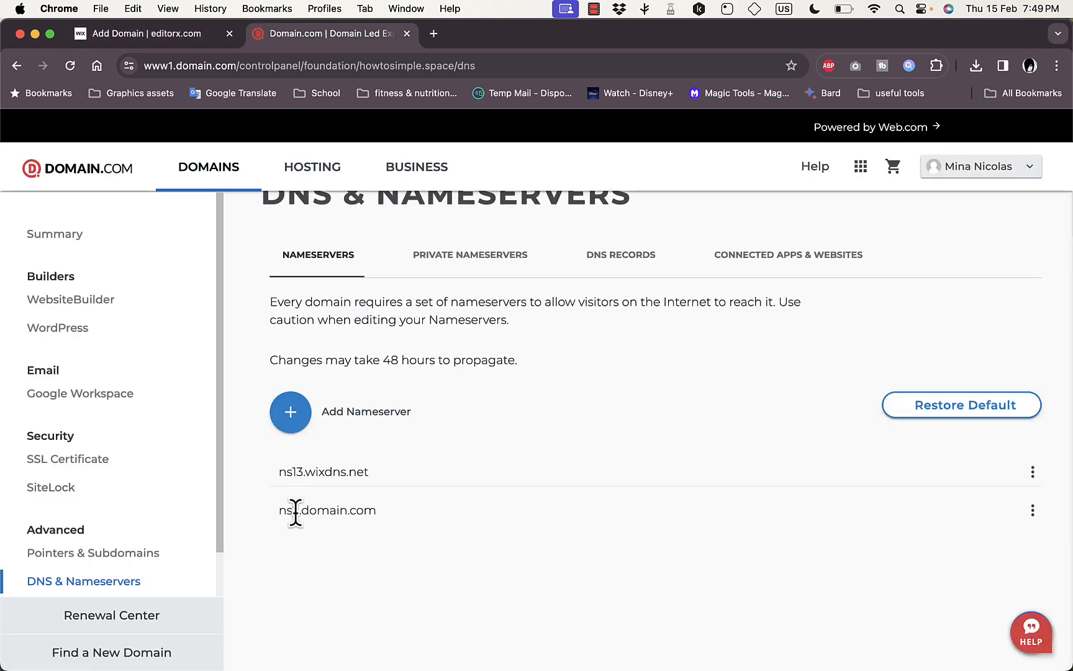
pyautogui.click(1033, 513)
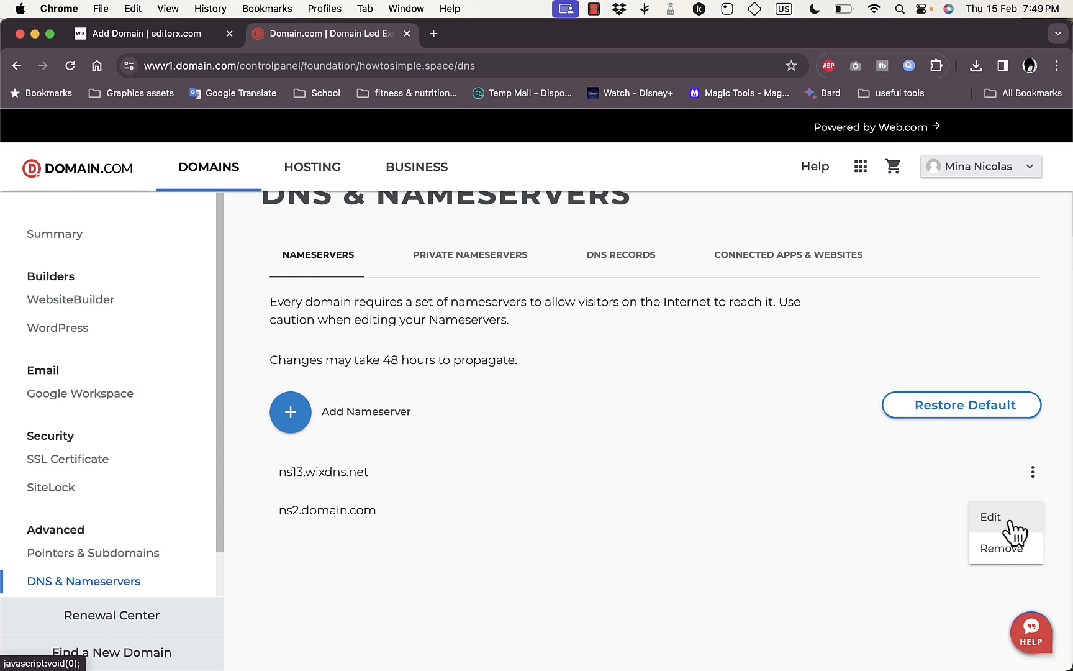
pyautogui.click(1006, 521)
pyautogui.tripleClick(328, 293)
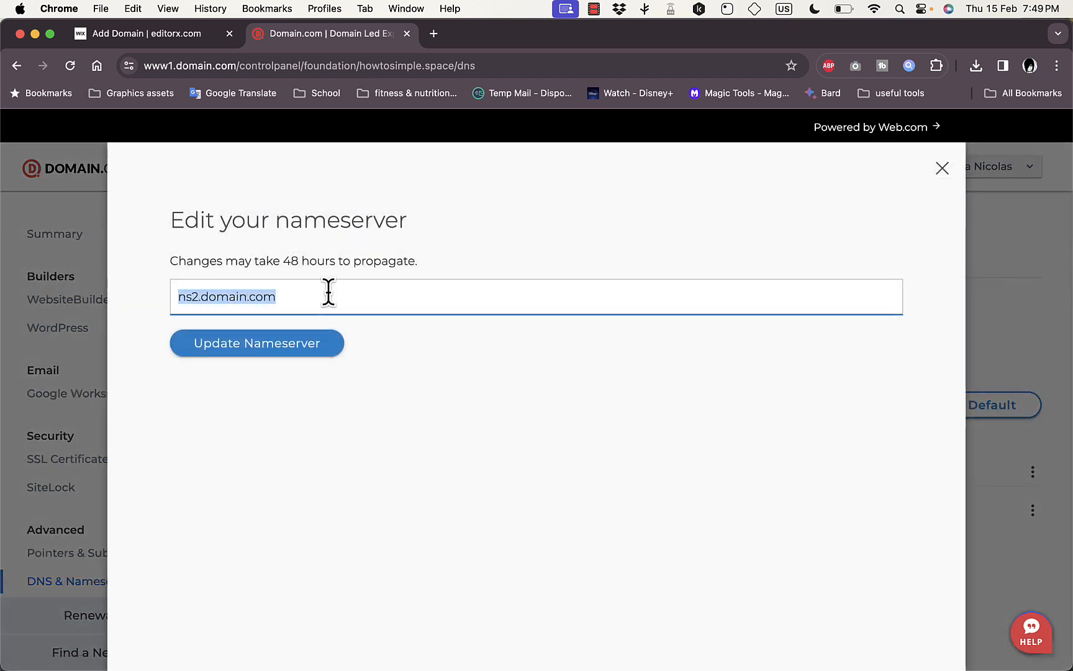
pyautogui.press('super+v')
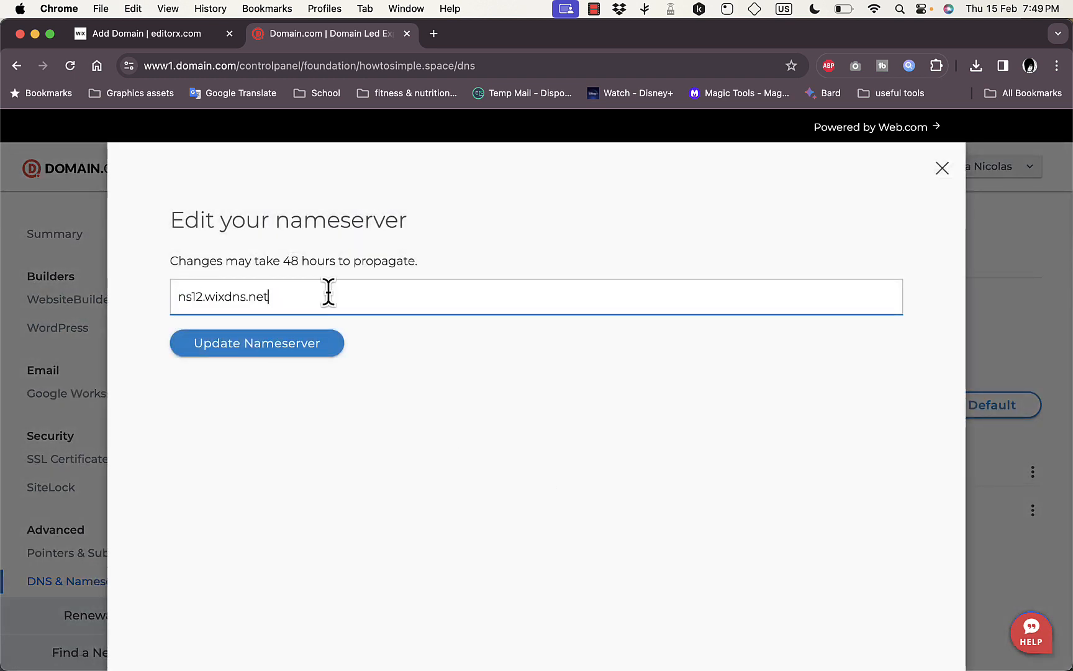
pyautogui.click(273, 352)
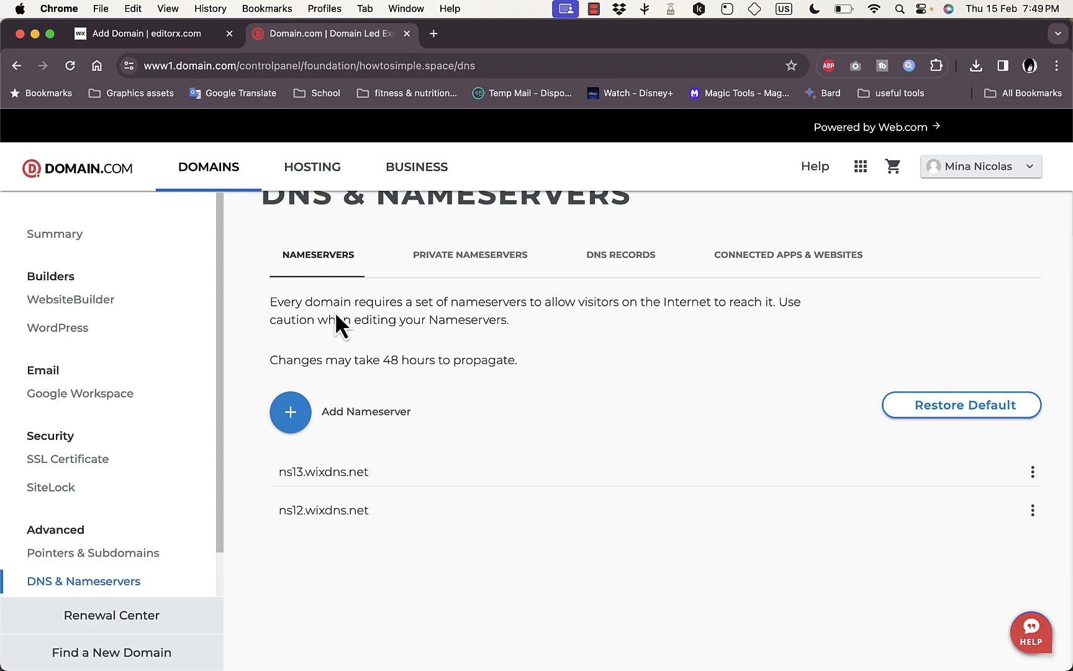
# Switch back to Wix Studio and confirm that the nameservers for howtosimple.space have been replaced
pyautogui.click(165, 39)
pyautogui.scroll(-1, 584, 404)
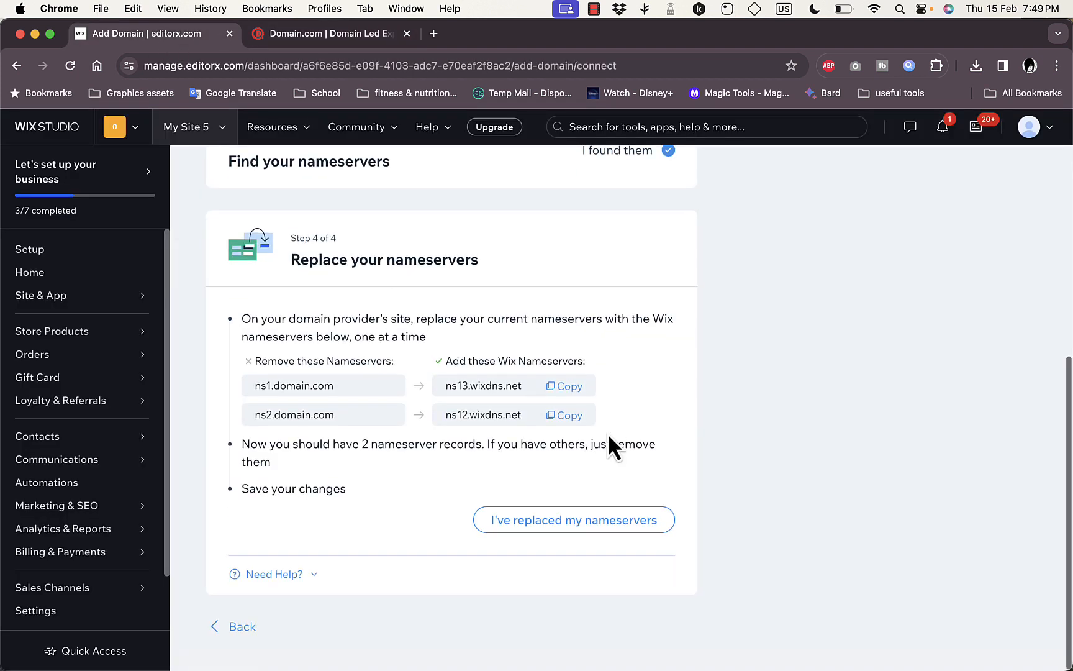
pyautogui.click(567, 523)
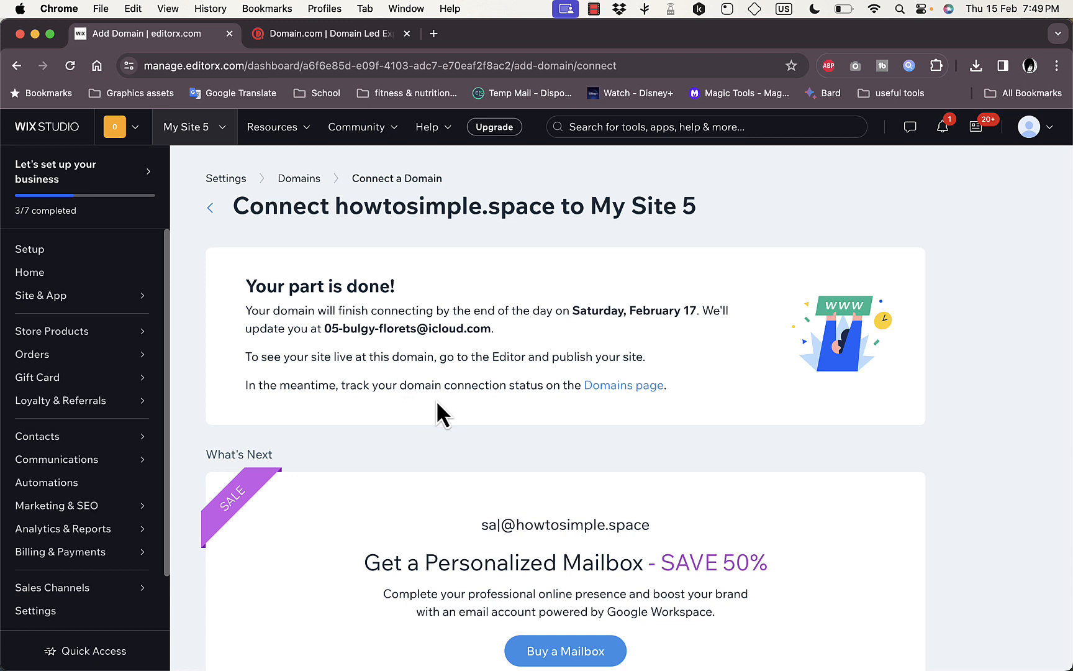
# Open the Domains page for My Site 5 and review the connection status of howtosimple.space
pyautogui.click(627, 387)
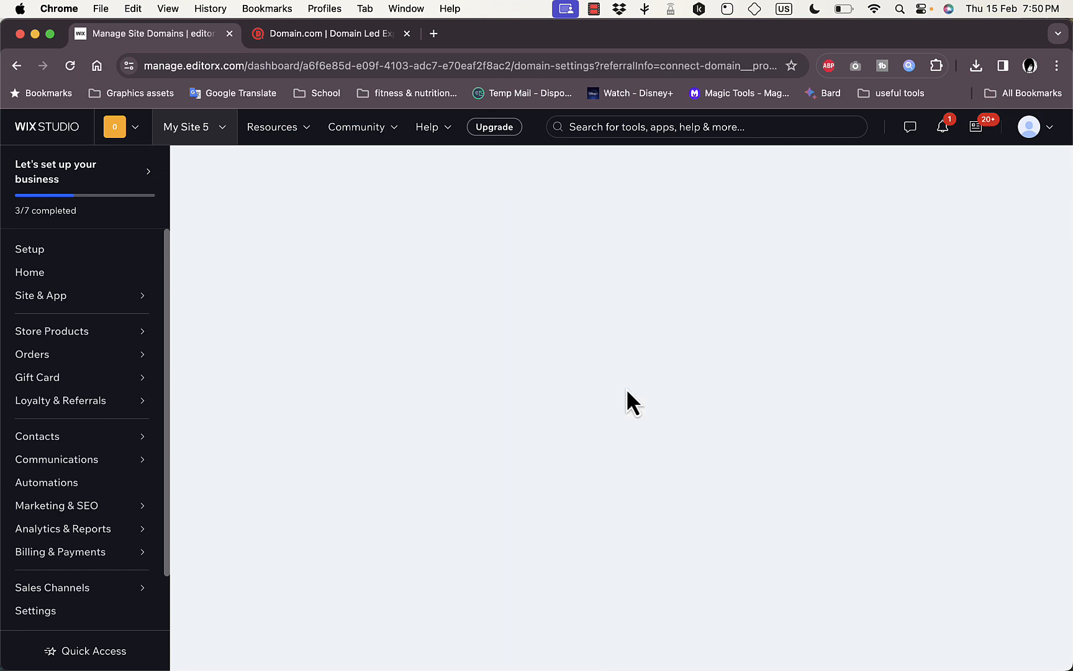
pyautogui.scroll(-3, 626, 388)
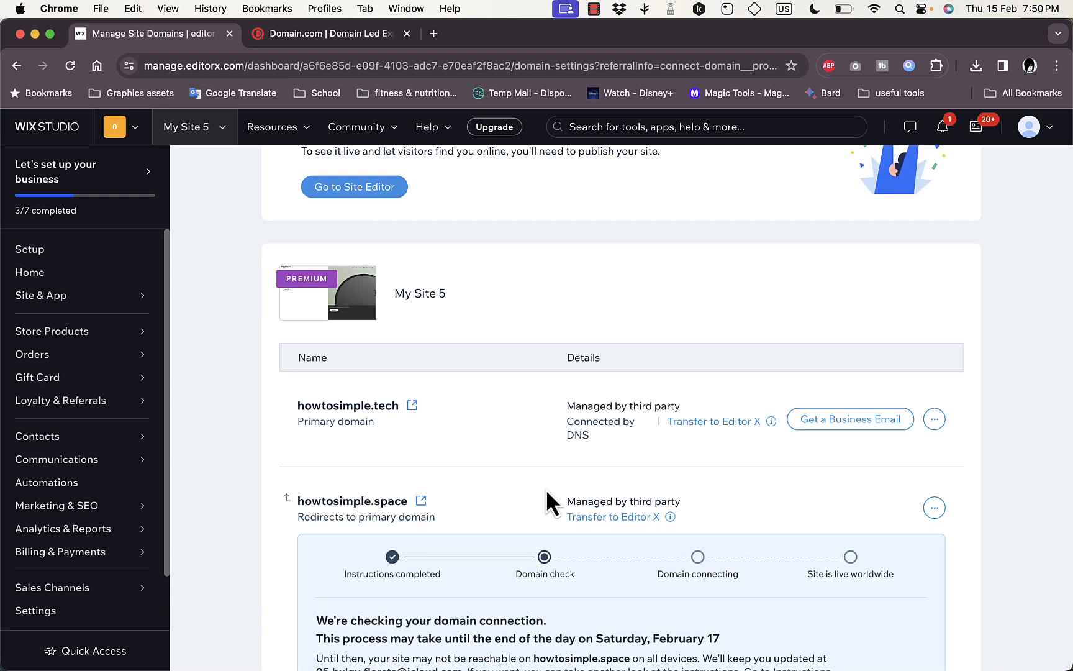
pyautogui.scroll(-2, 469, 548)
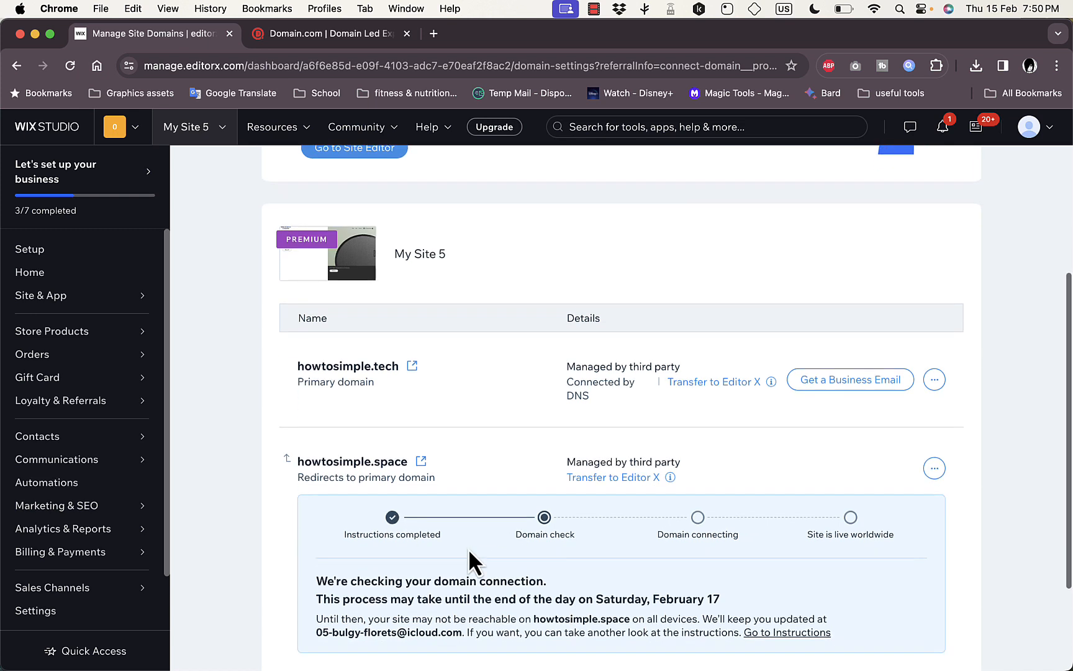
pyautogui.scroll(-3, 469, 548)
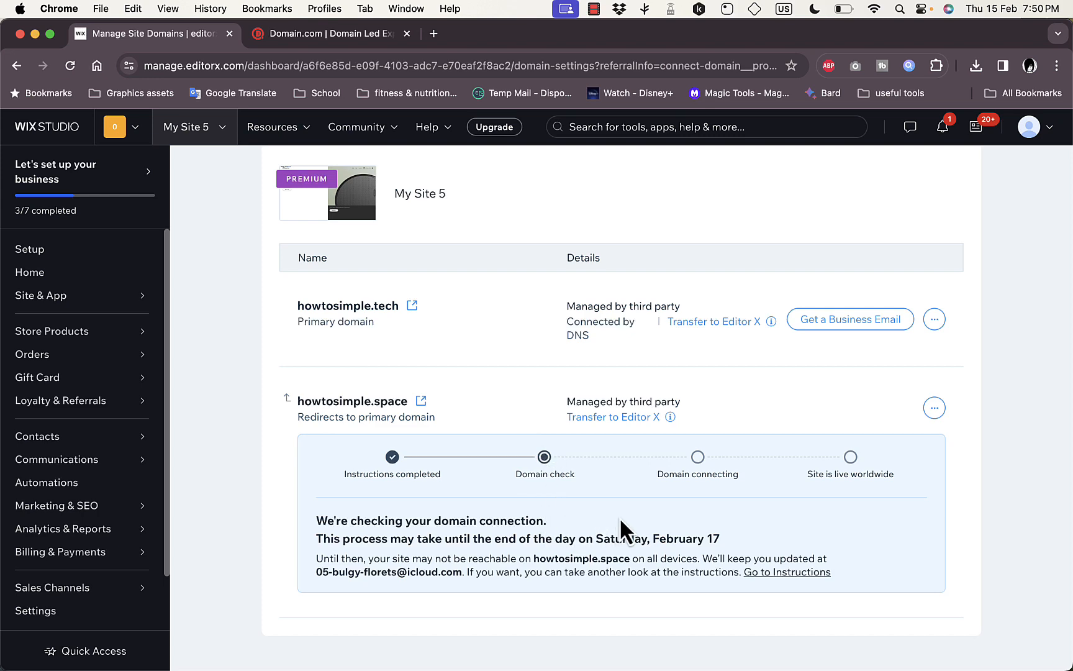
pyautogui.scroll(10, 512, 385)
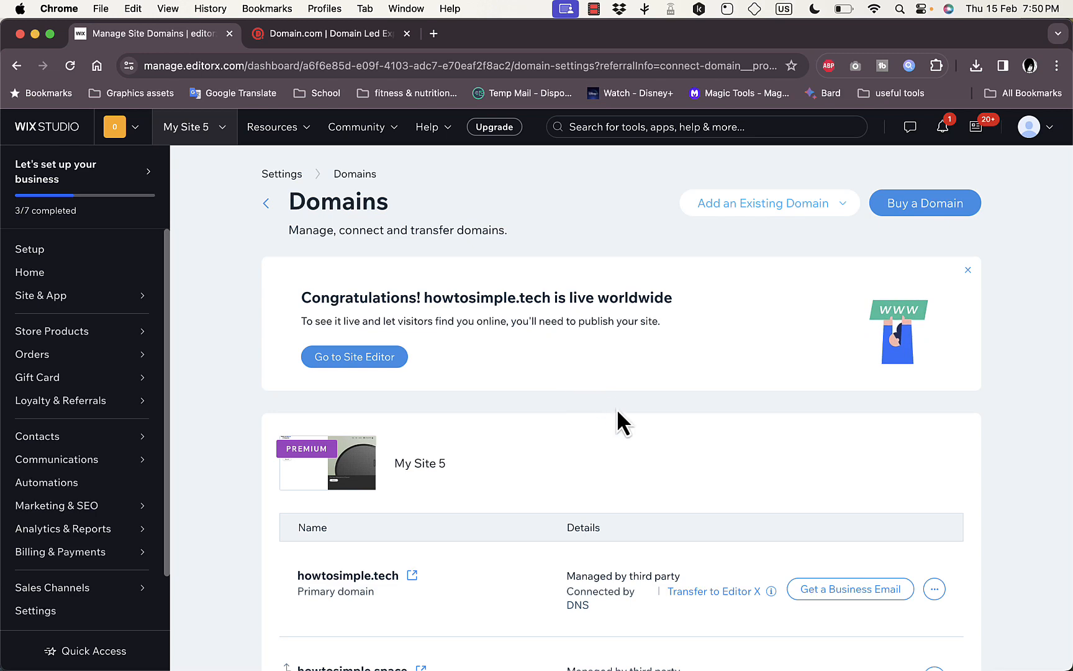
pyautogui.scroll(-5, 617, 408)
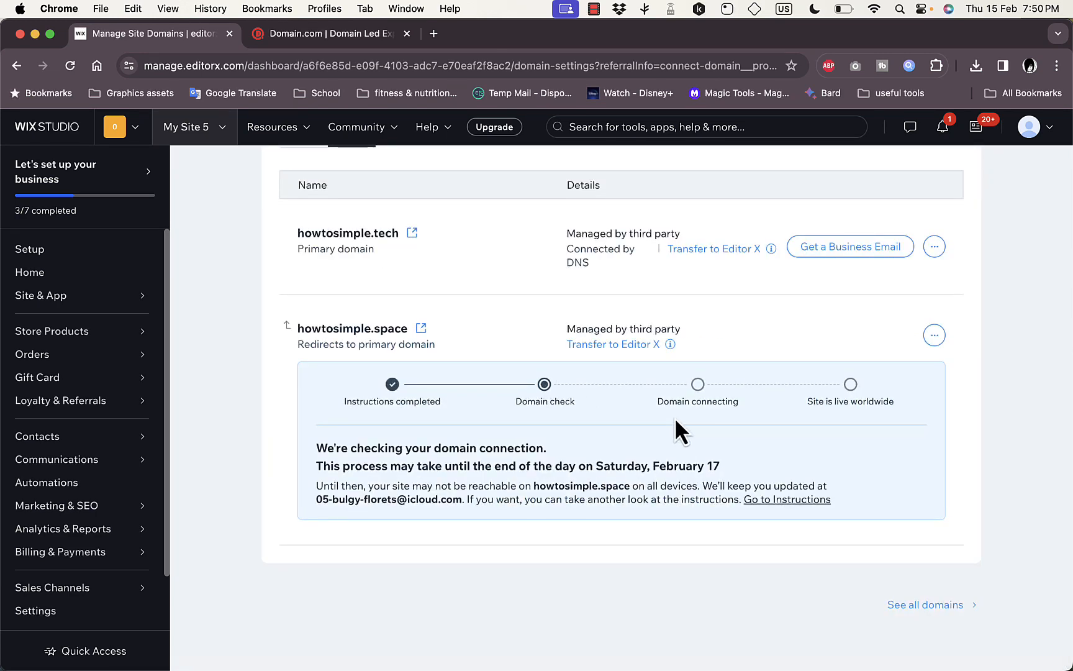